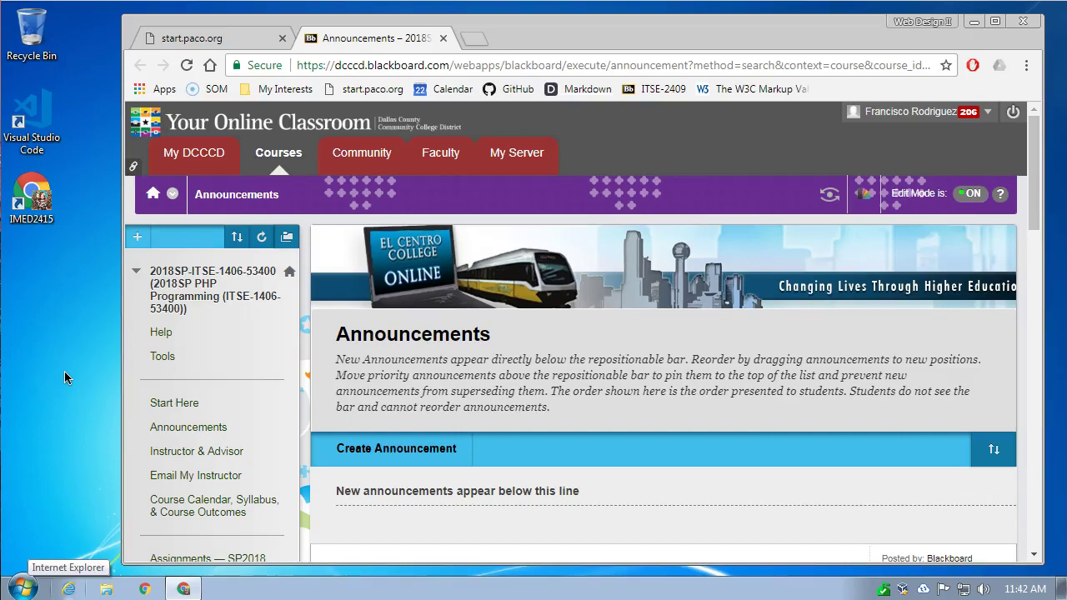
- Go to Assignments — SP2018 and open the WEEK 2 — Jan. 22 to Jan. 28, 2018 folder
click(63, 358)
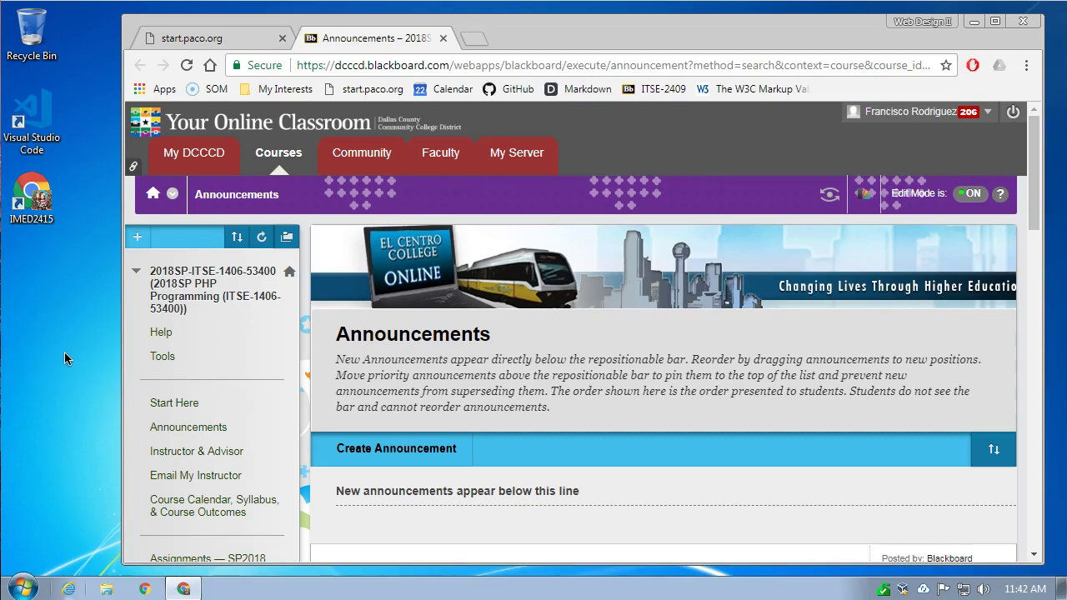
click(79, 358)
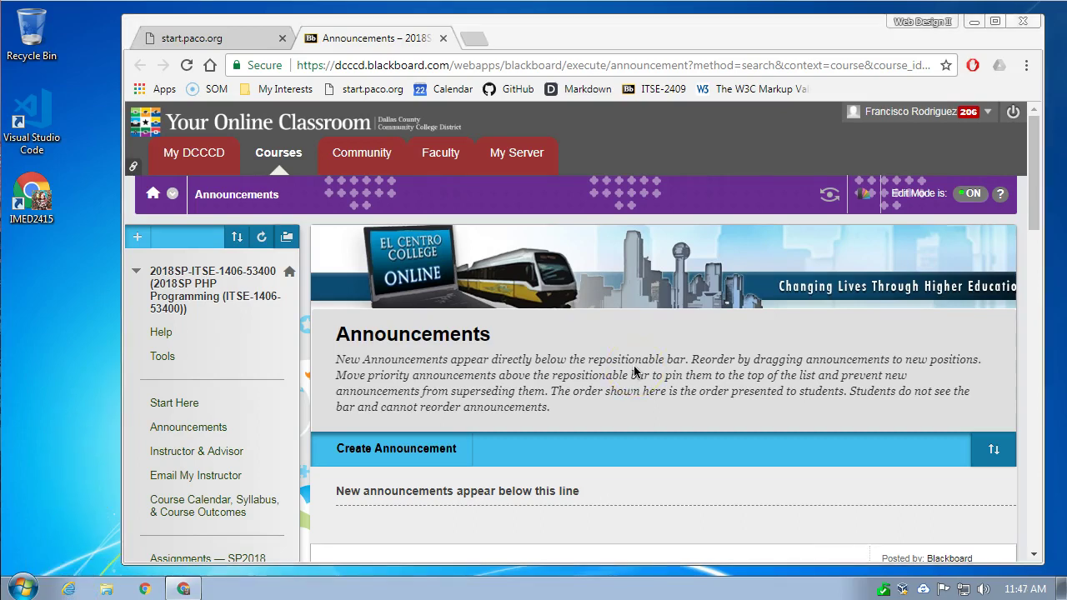
scroll(633, 372, down, 4)
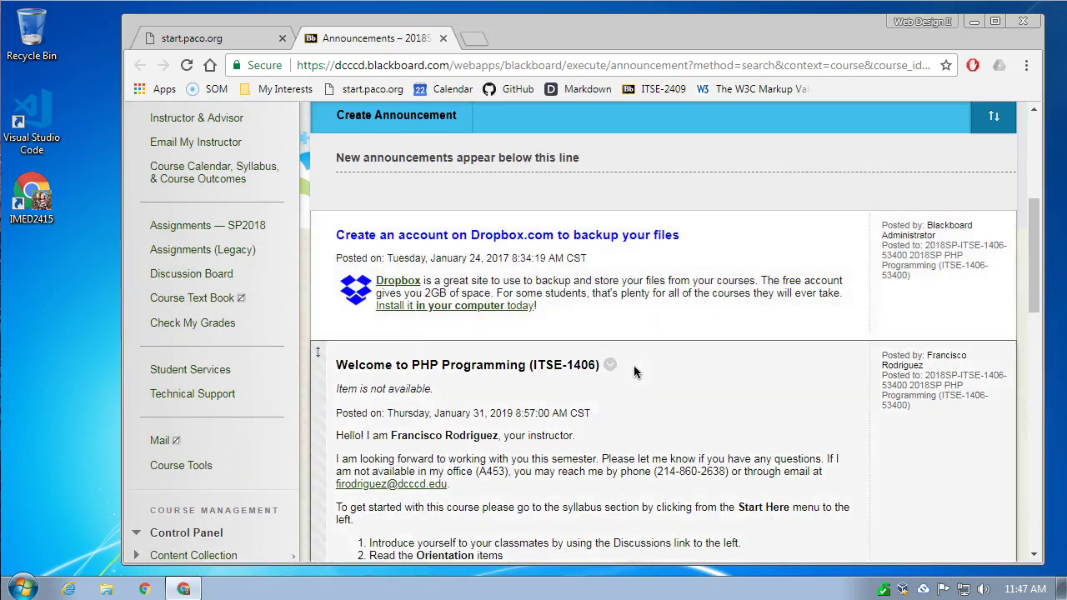
click(231, 223)
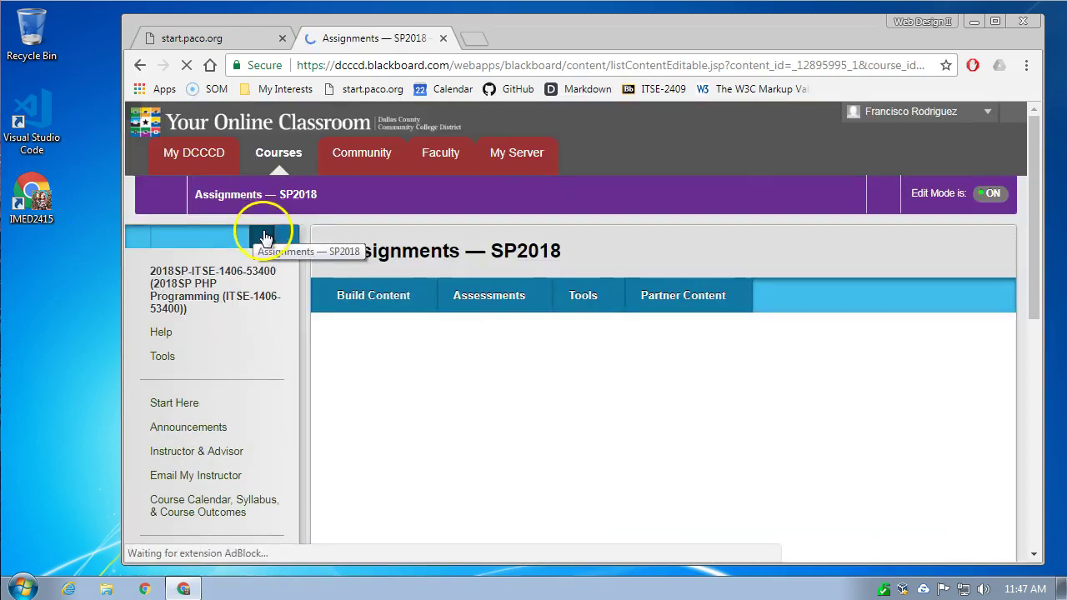
click(624, 293)
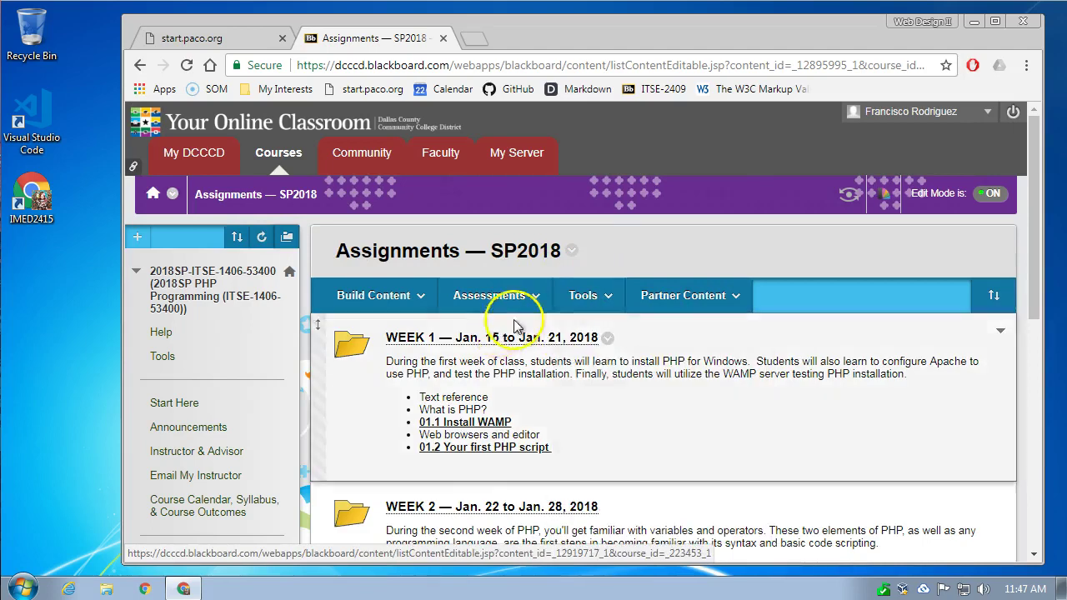
click(510, 293)
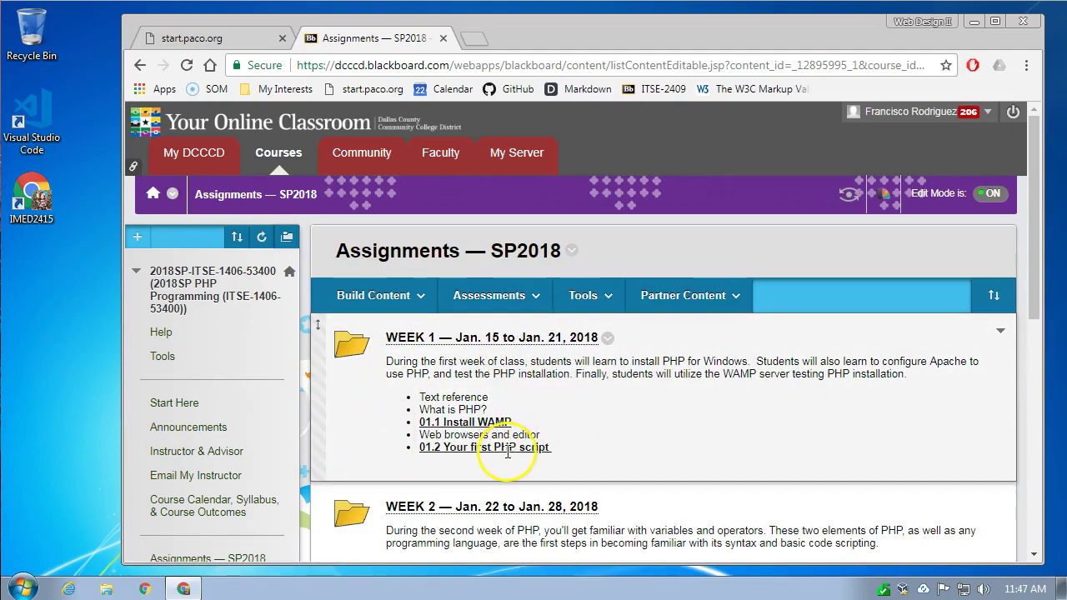
click(537, 507)
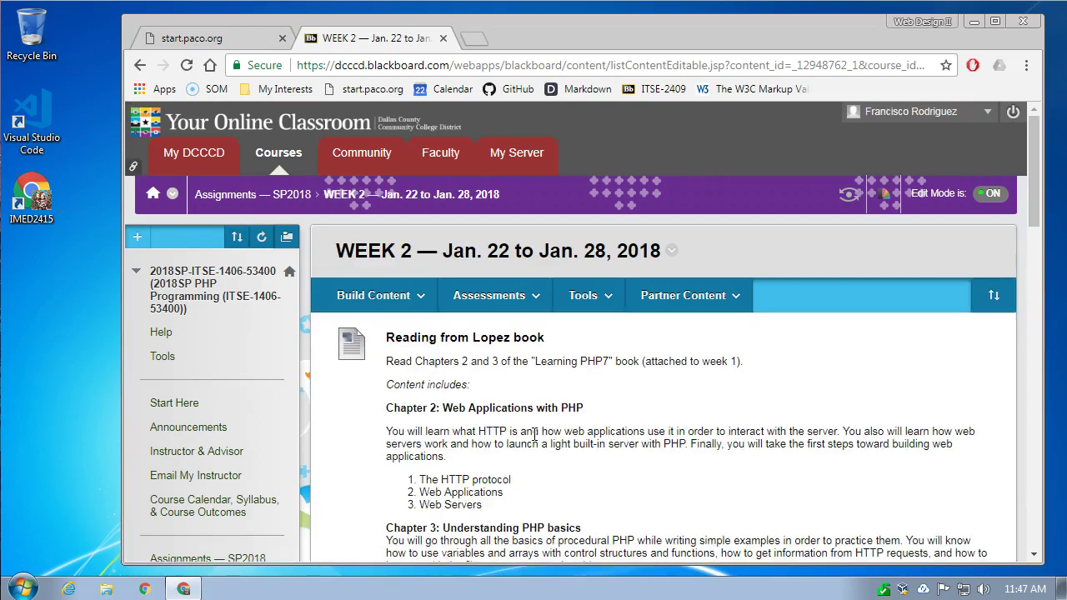
- Scroll to Assignment 2.1 and read its Variables lab steps naming 02_variables1.php
click(543, 425)
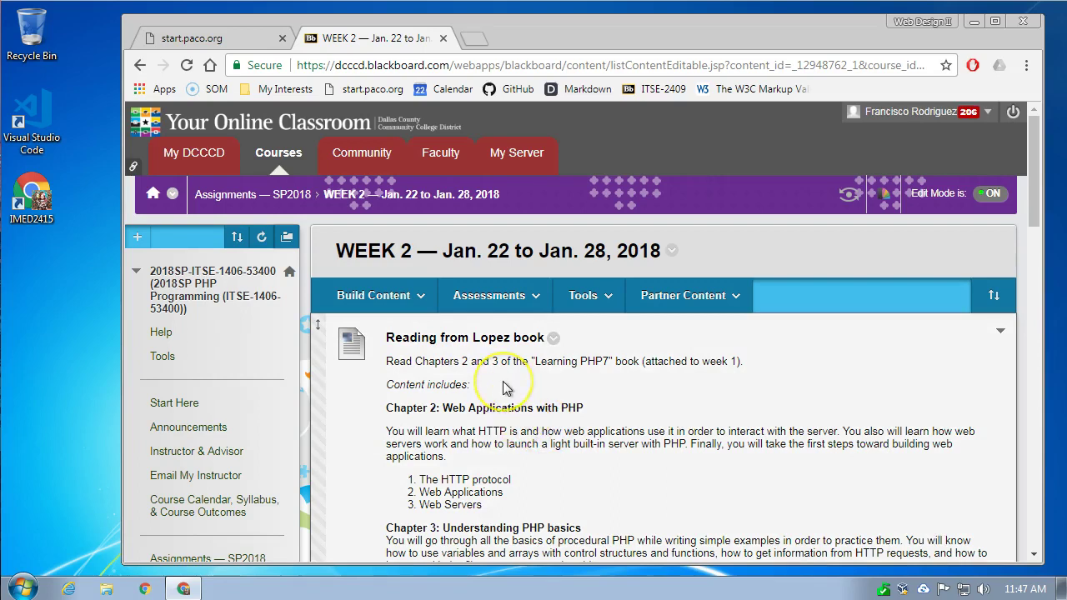
scroll(503, 382, down, 5)
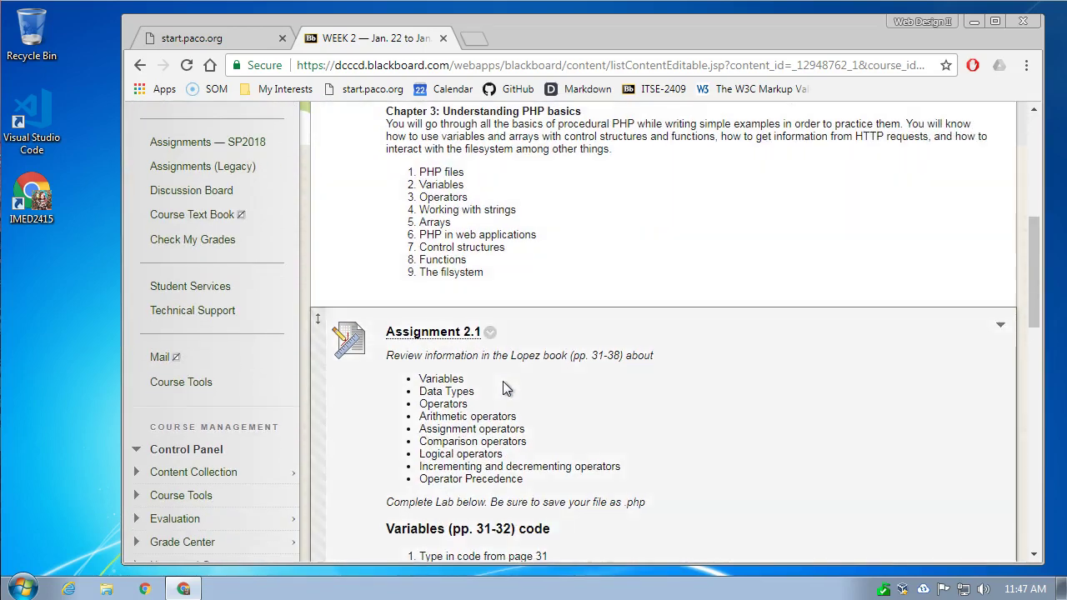
scroll(502, 381, down, 1)
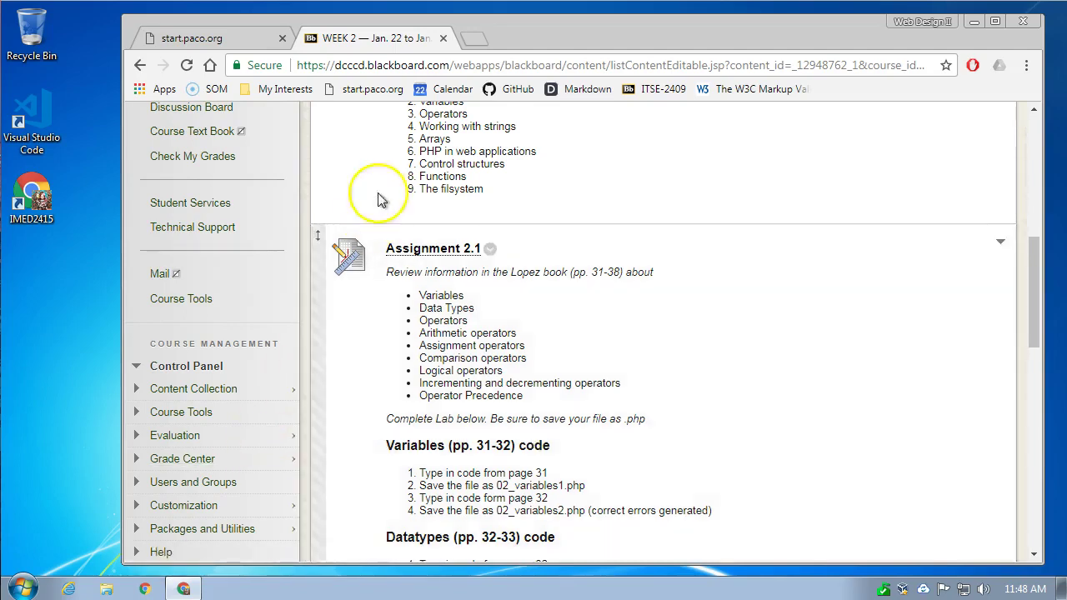
- Visit the personal website in a new Chrome tab
click(479, 39)
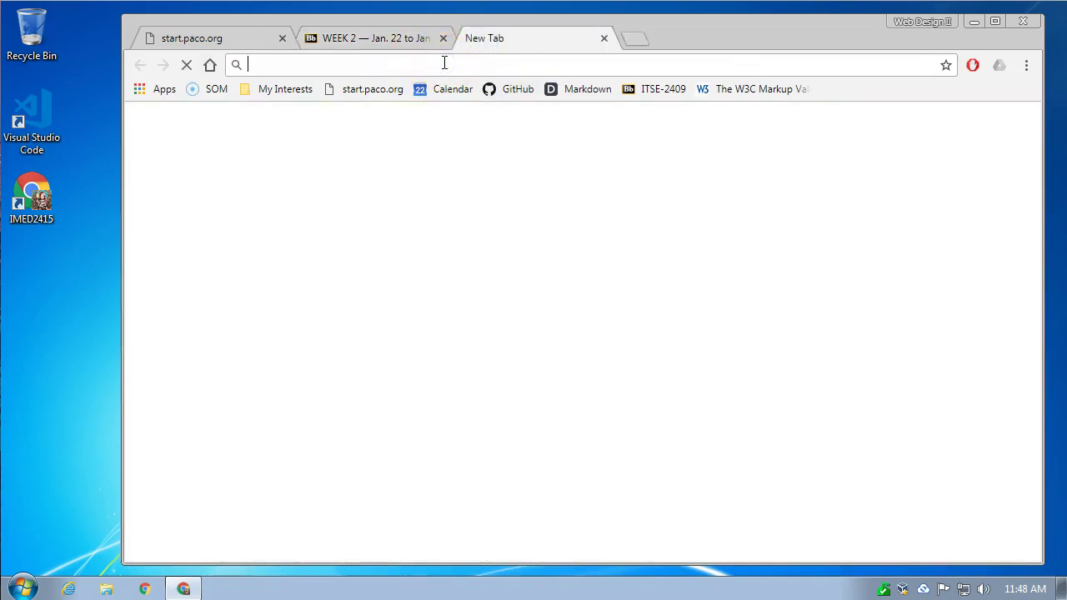
text(frodriguez.weareidt.com)
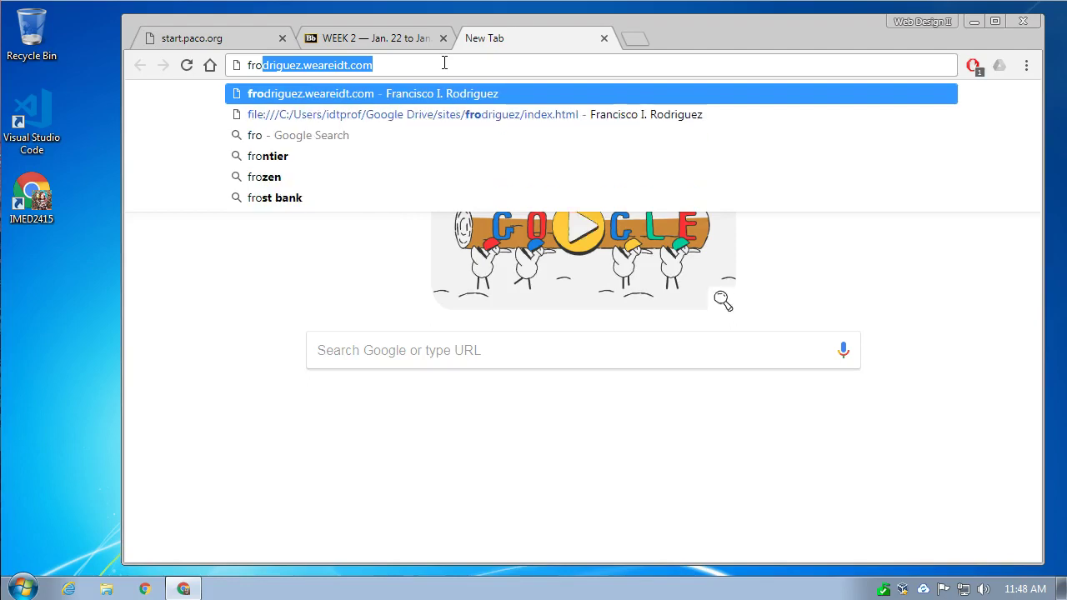
key(Return)
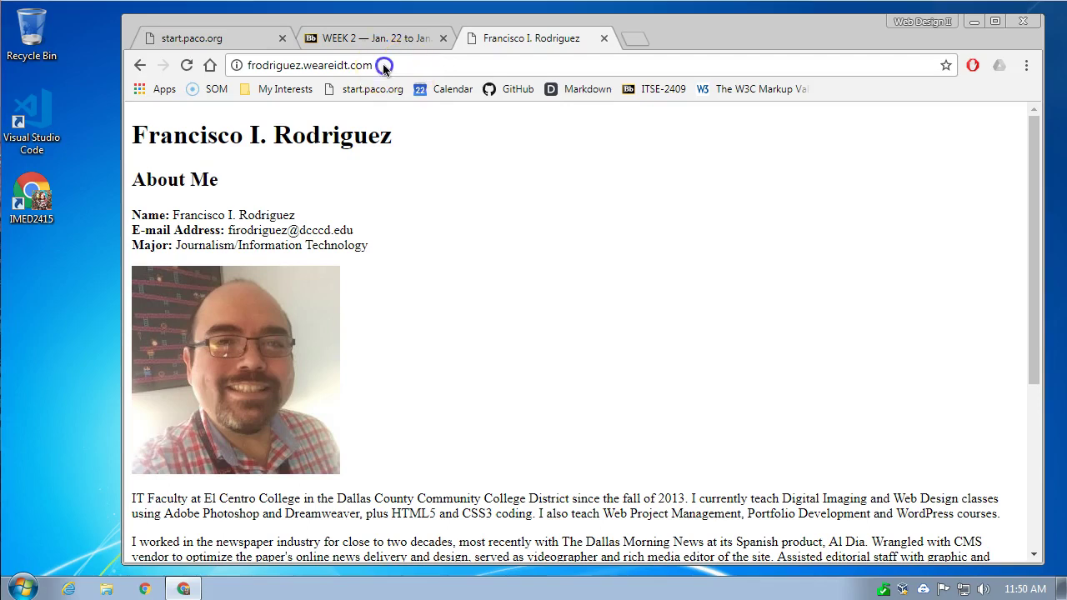
- Append /cpanel to the site address to reach the cPanel login
click(384, 66)
click(384, 69)
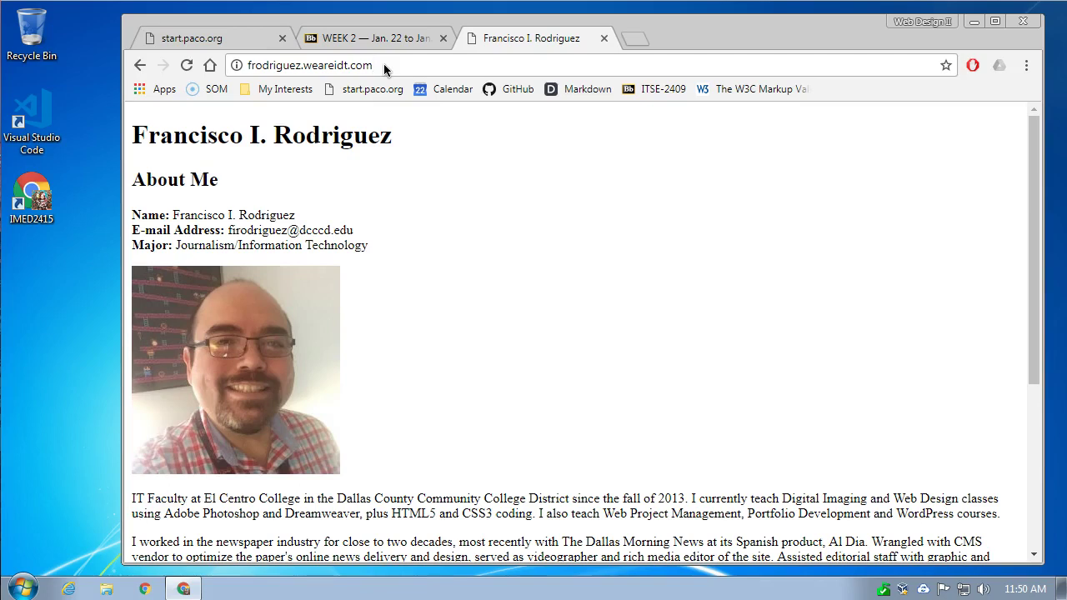
text(/)
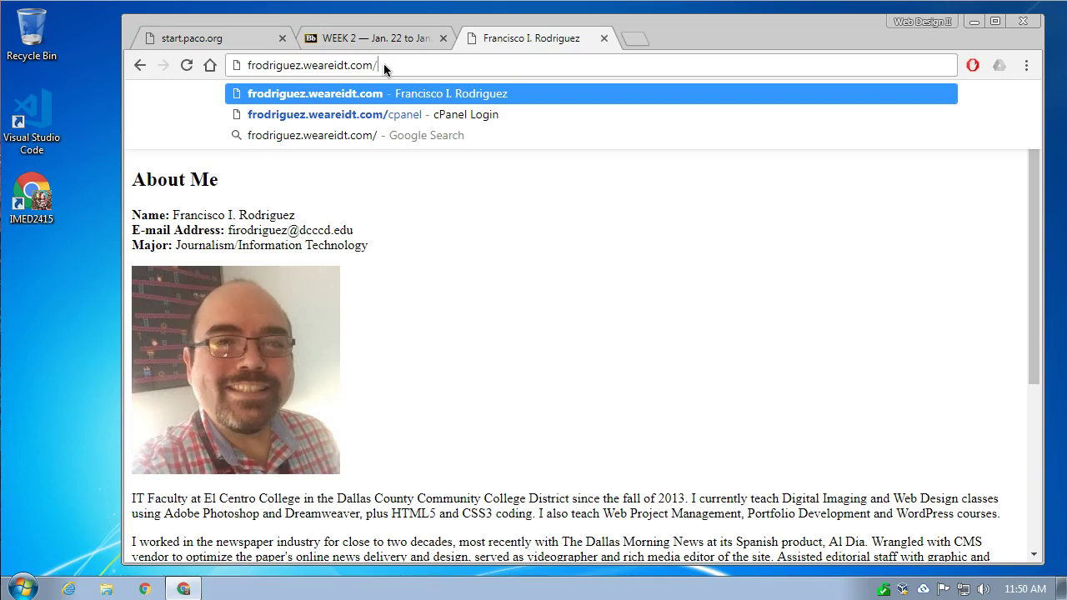
text(cp)
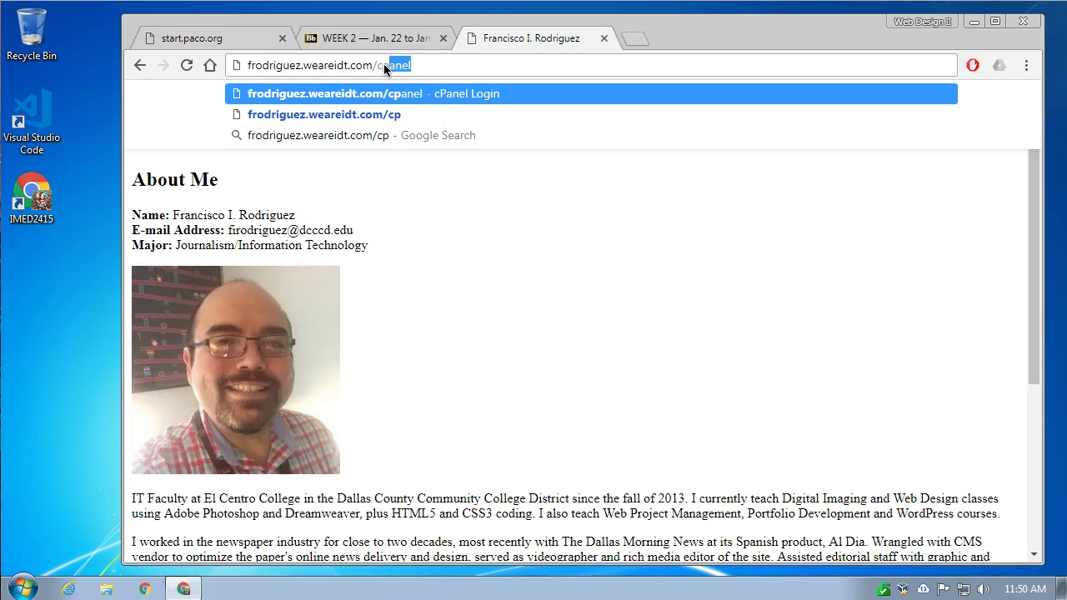
text(a)
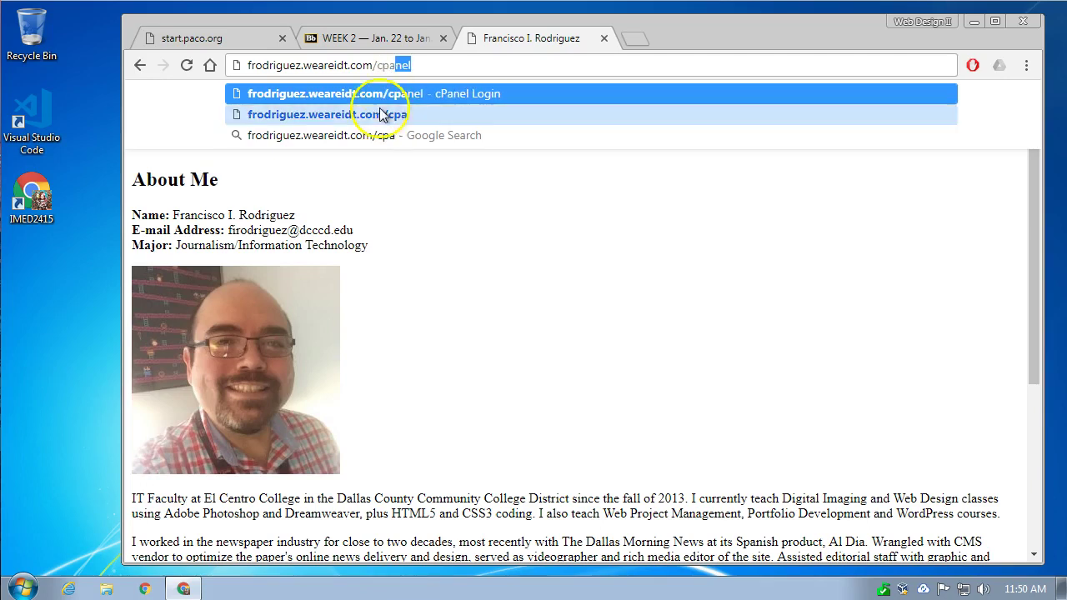
text(nel)
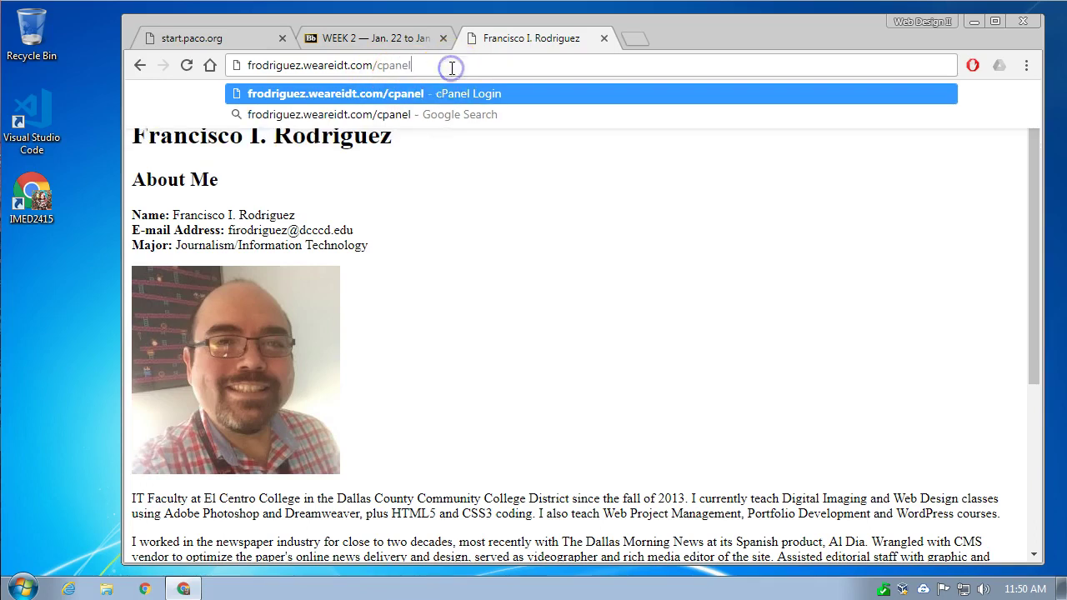
key(Return)
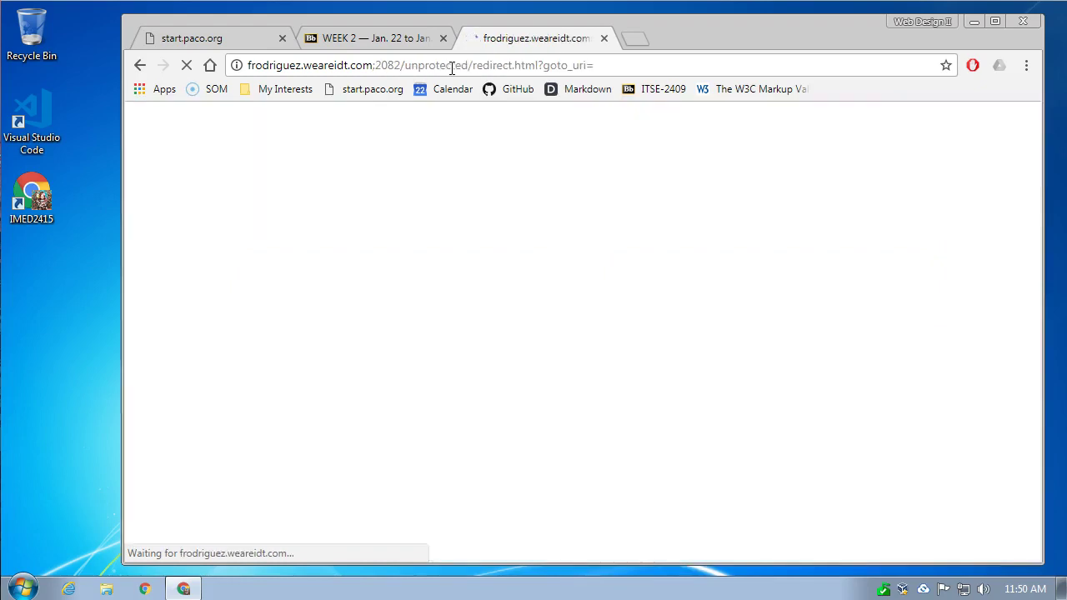
- Enter the account username and password in the cPanel Login form and log in
click(478, 195)
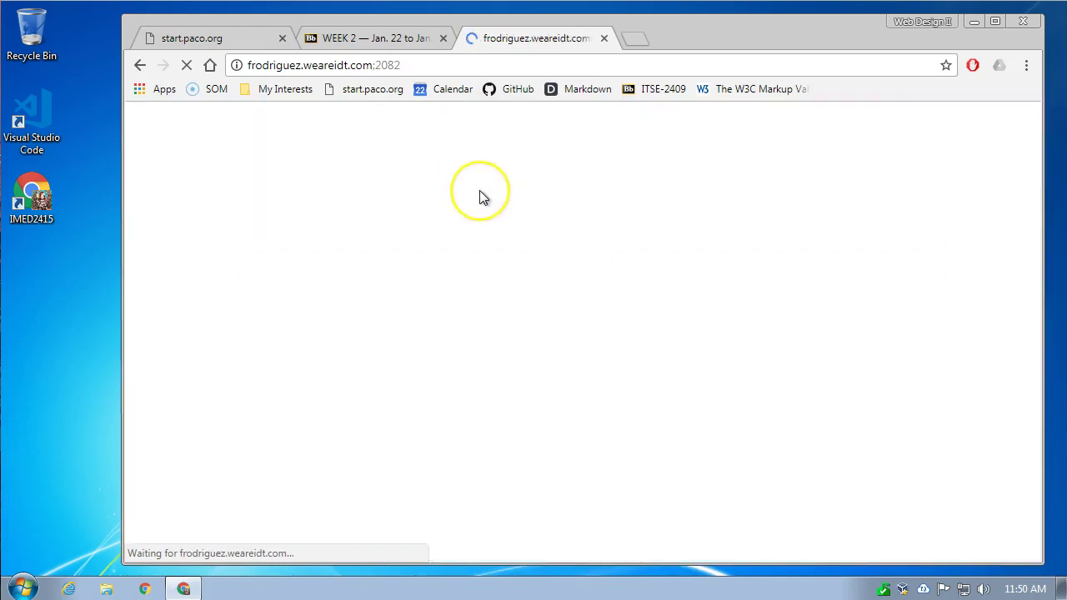
click(542, 303)
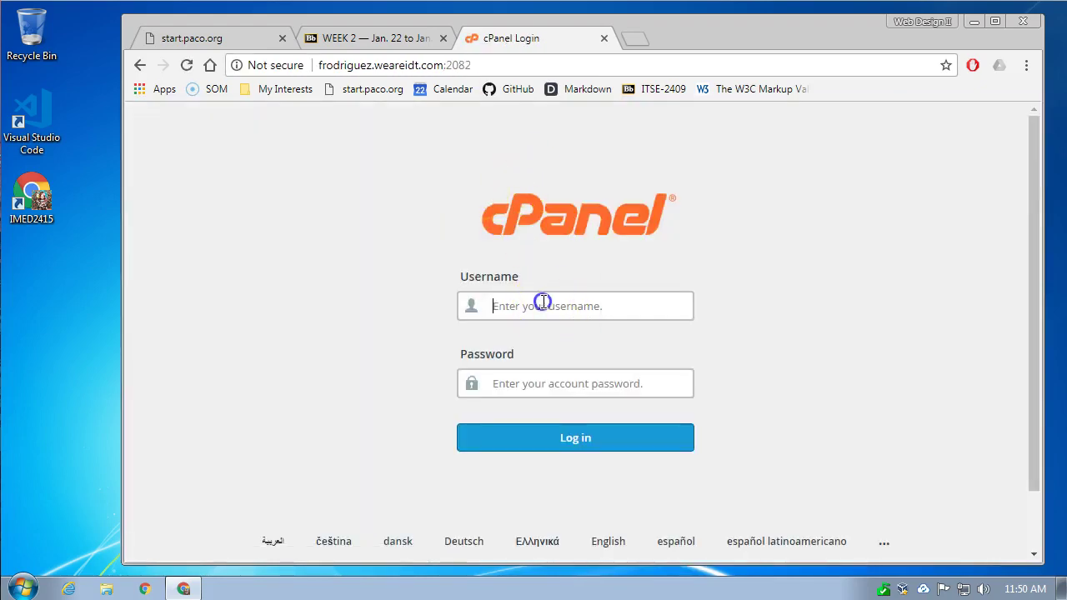
text(f)
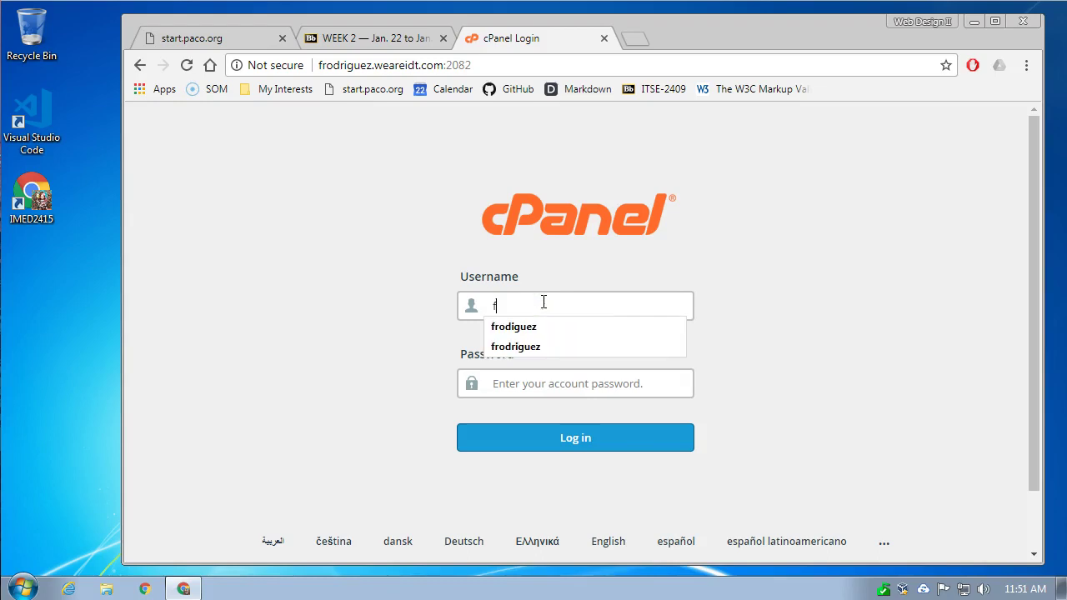
text(rodrigue)
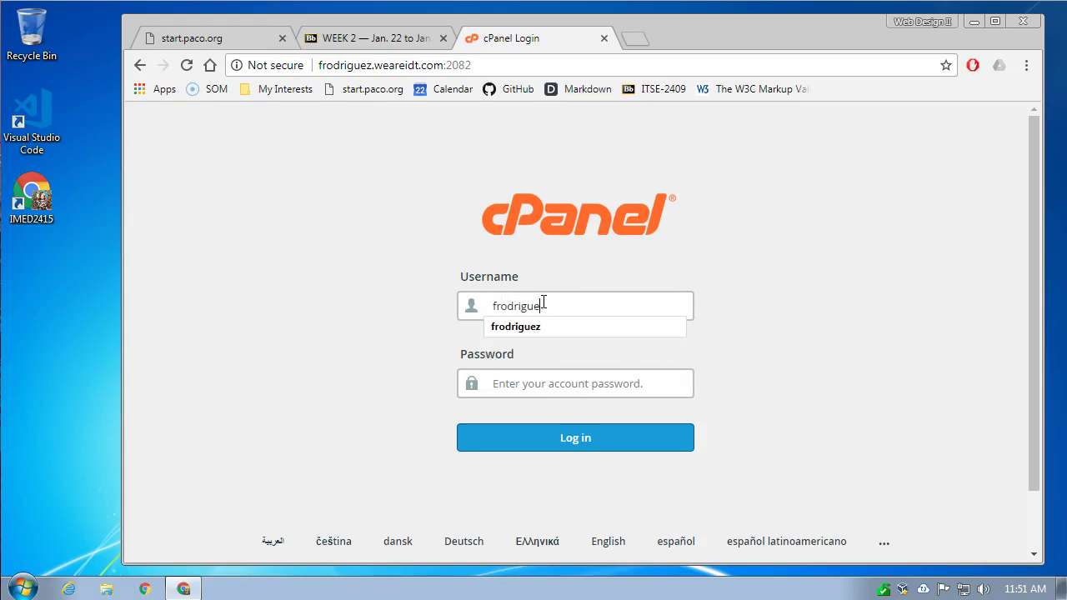
text(z)
key(Tab)
click(543, 381)
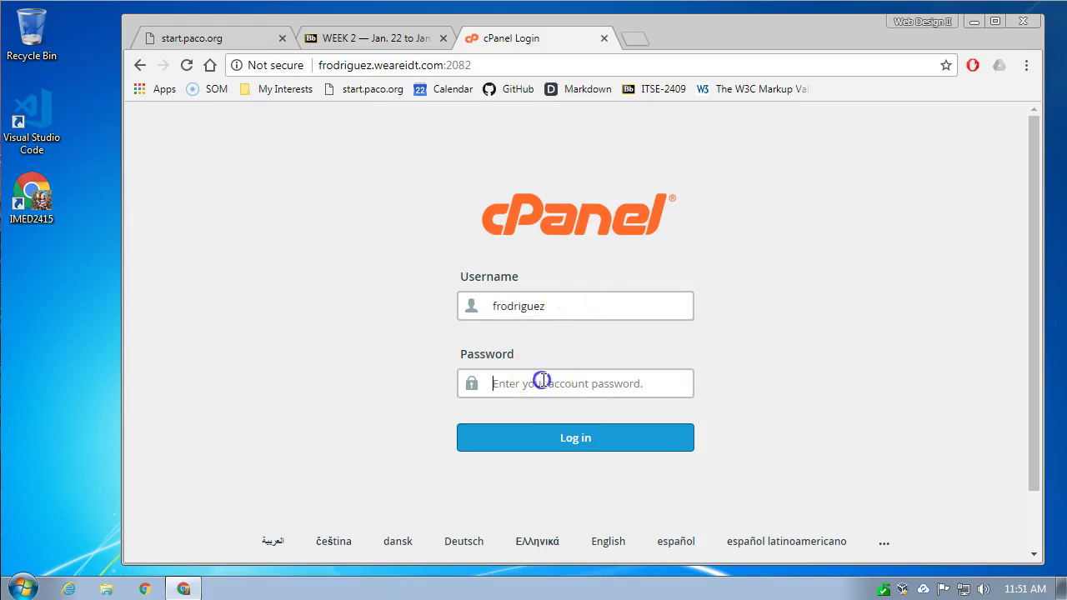
text(••)
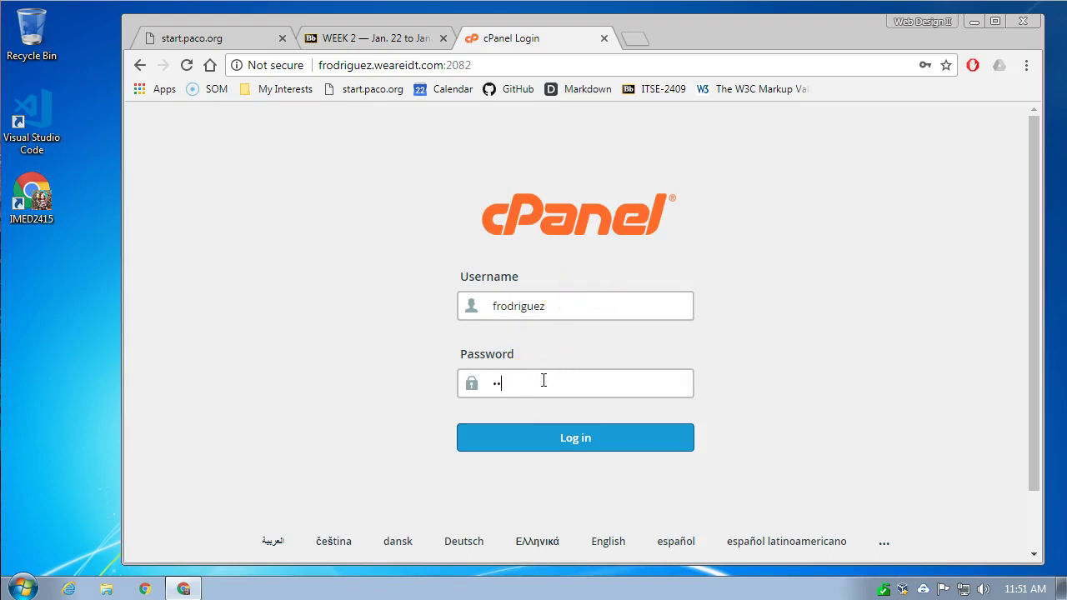
key(BackSpace)
key(BackSpace)
text(••••••••••••)
click(550, 435)
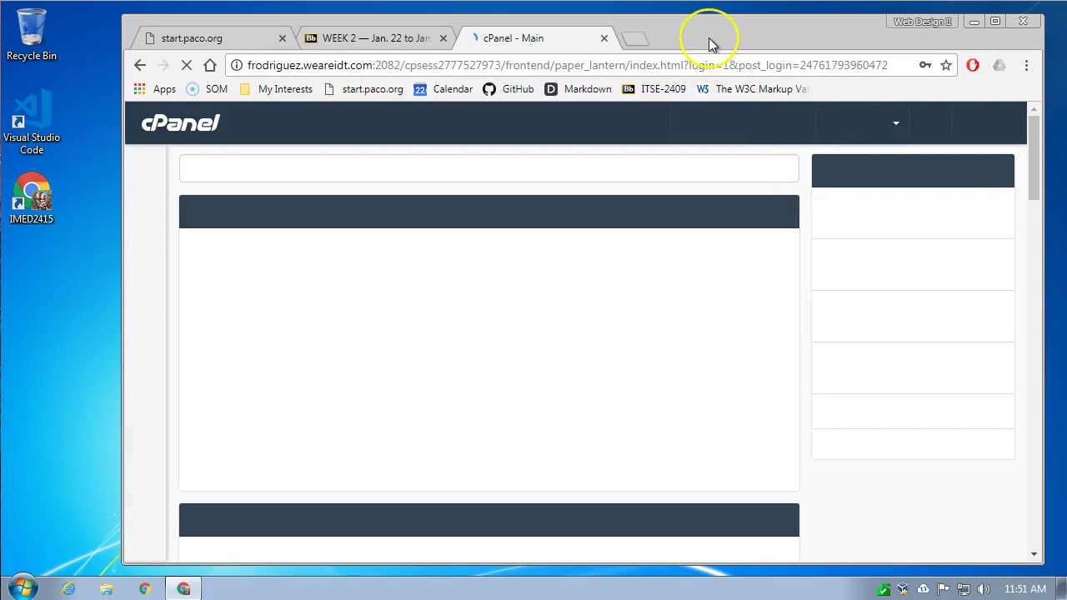
- Dismiss the save-password offer, maximize Chrome, and scroll the cPanel home page back to the top
click(709, 42)
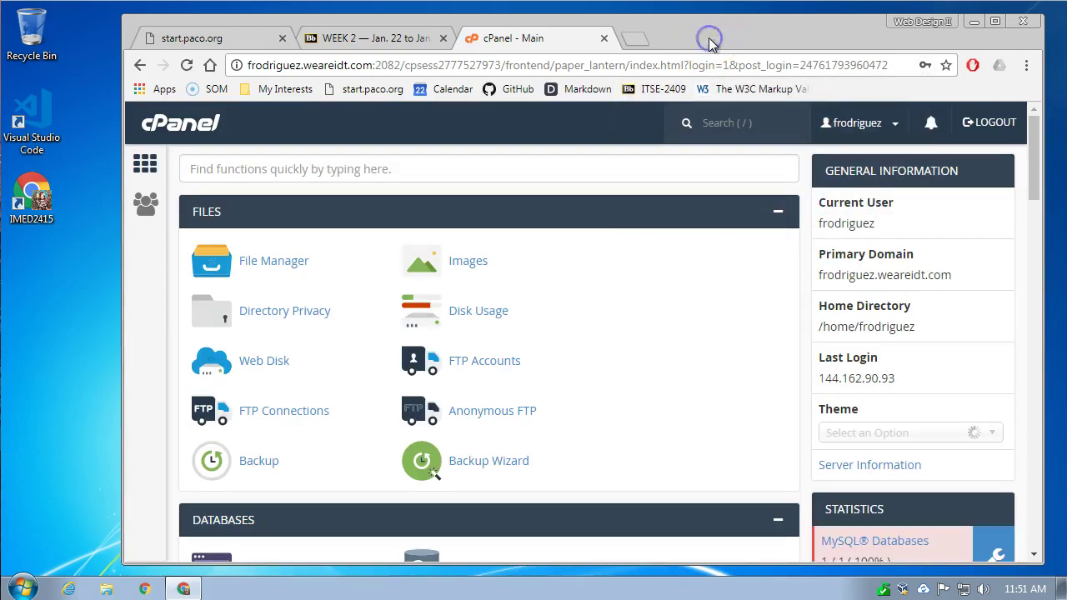
double_click(708, 40)
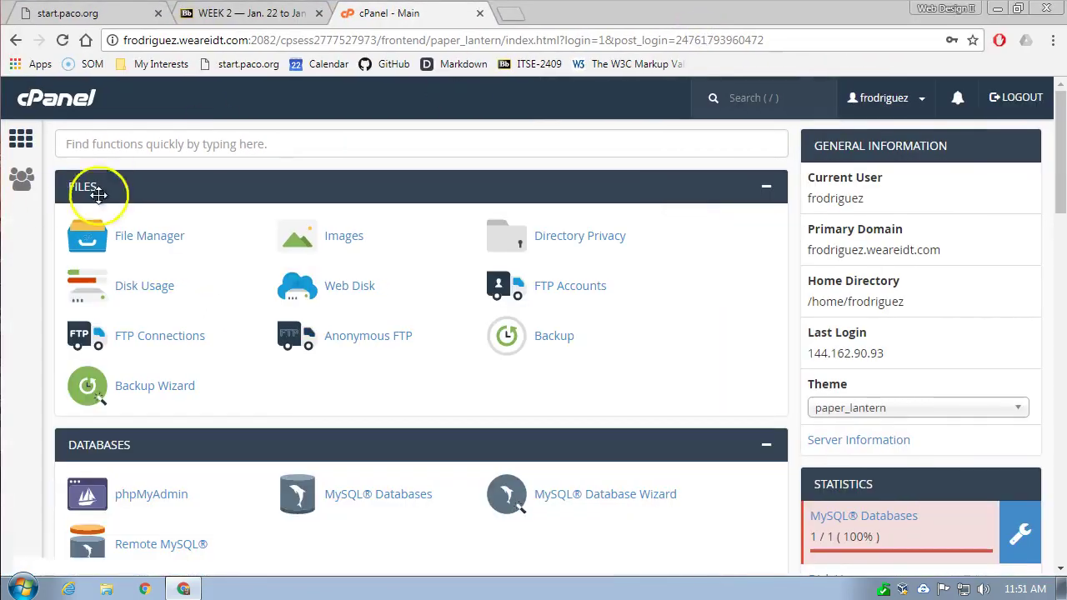
scroll(469, 196, down, 3)
scroll(469, 196, down, 8)
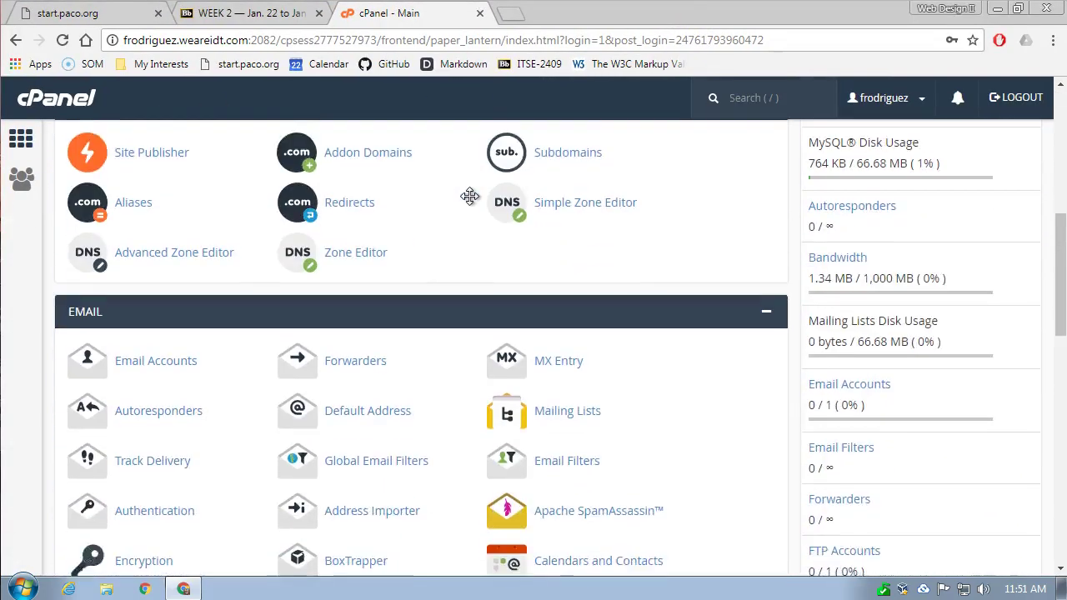
scroll(469, 196, up, 11)
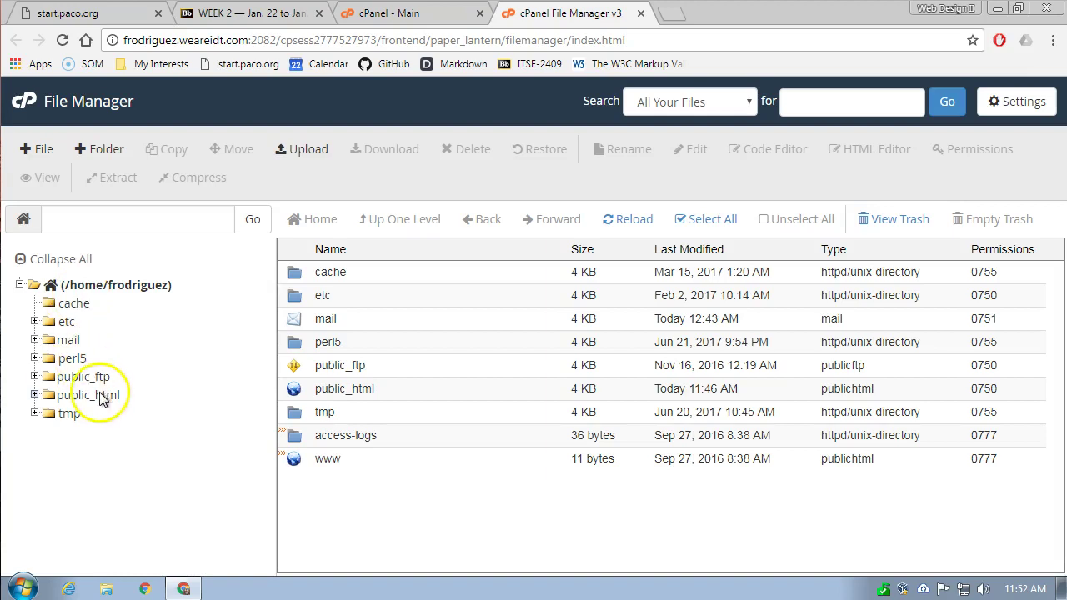
- Expand public_html in File Manager's tree and list its week01, week03, week05, wp and index.html
click(35, 395)
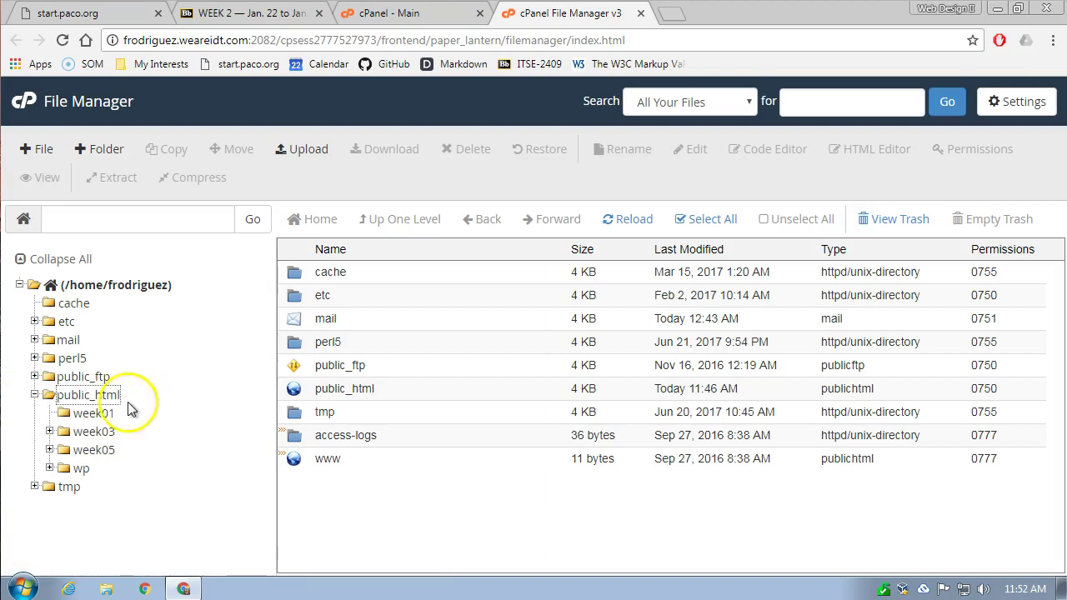
click(84, 397)
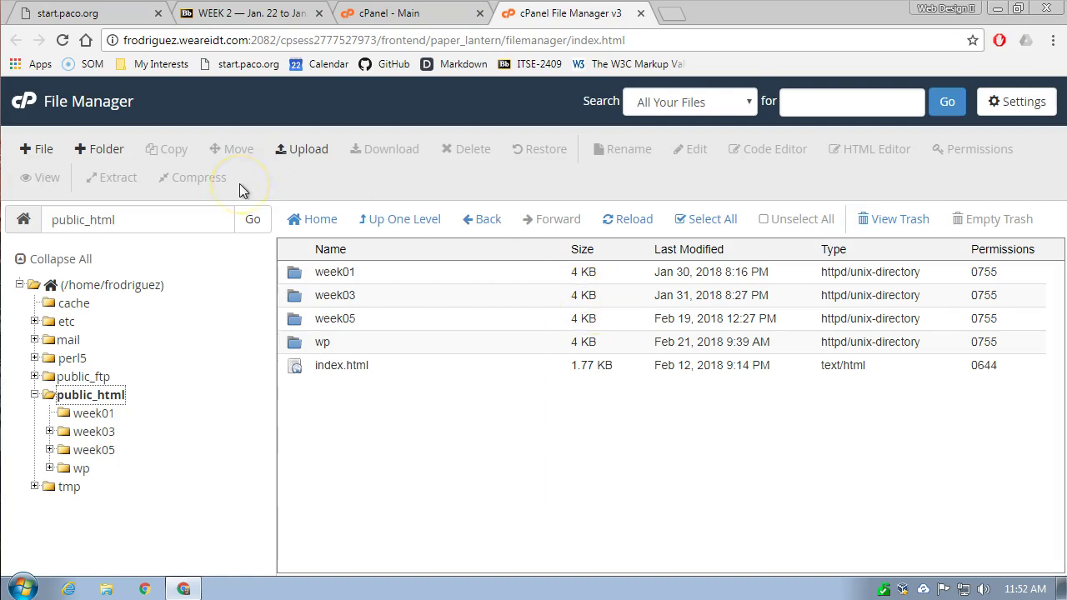
- Create a new folder named php inside public_html and open it
click(91, 152)
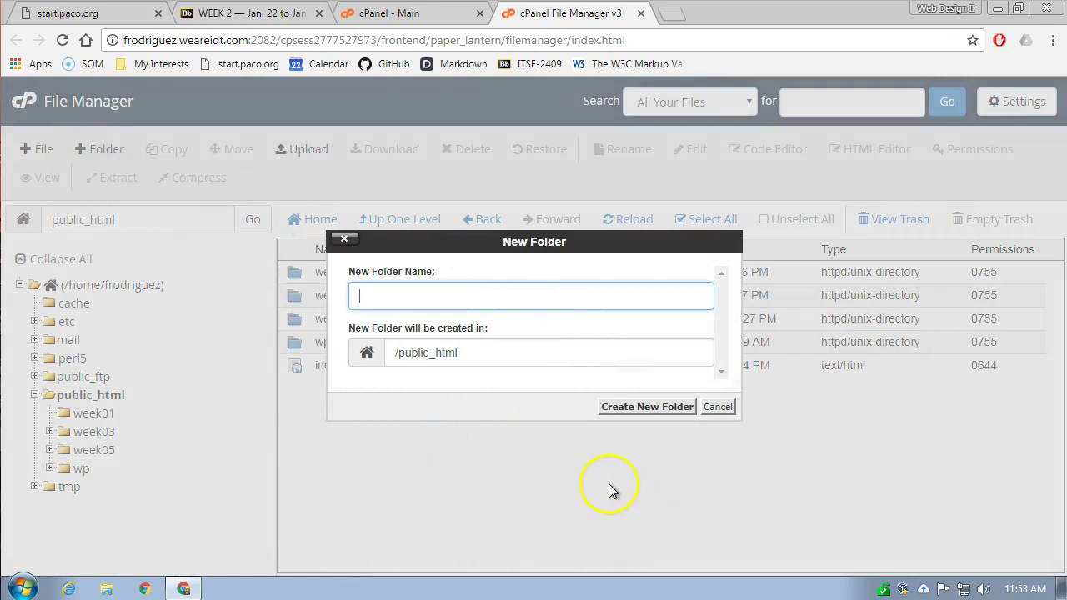
drag(388, 250, 544, 392)
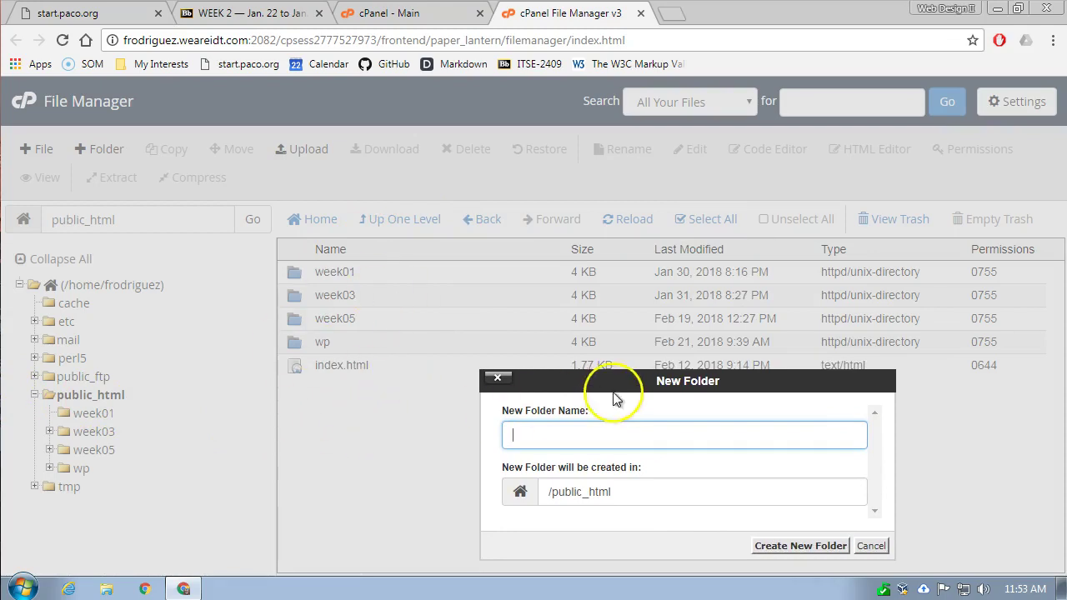
text(phop)
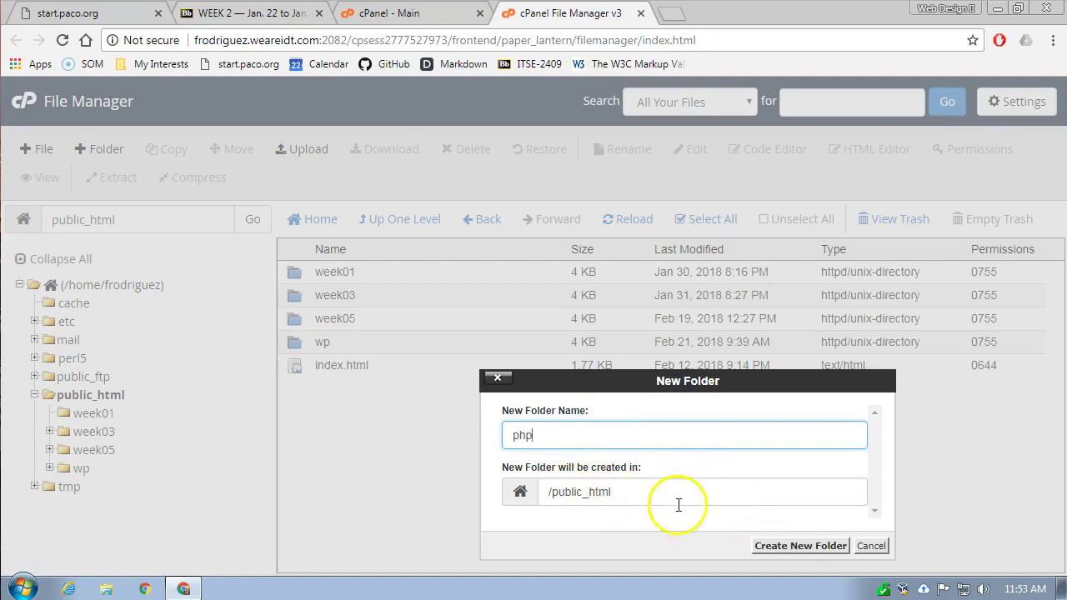
click(800, 546)
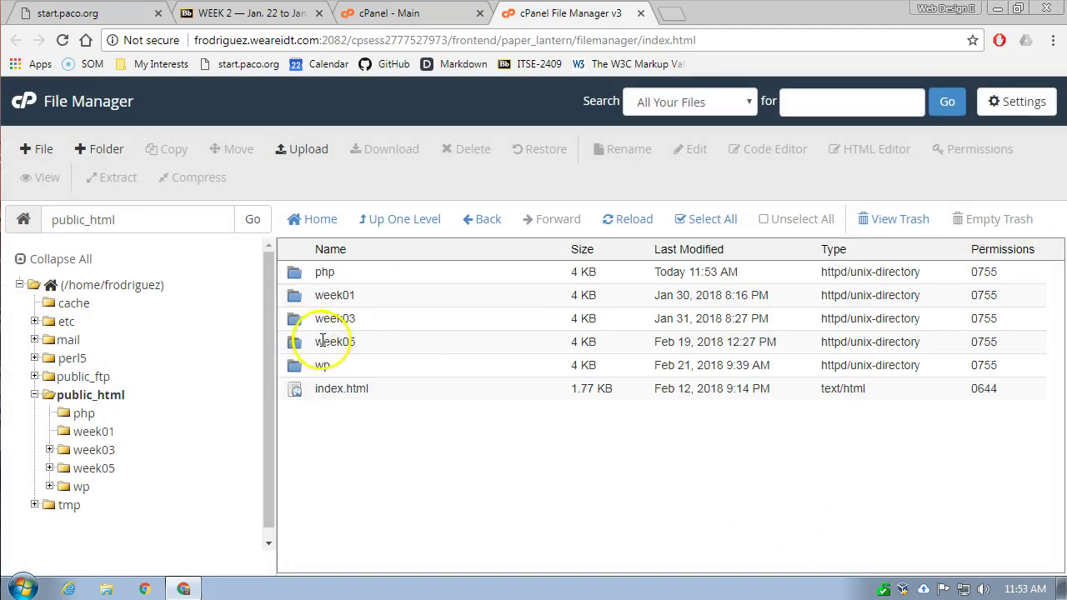
double_click(302, 275)
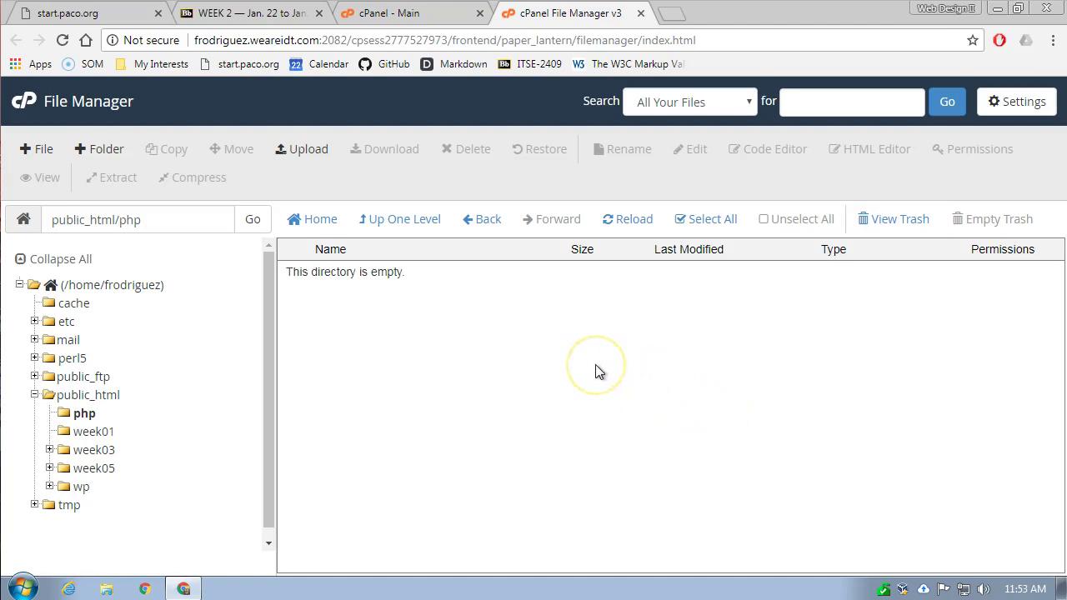
- Start a new file in php and paste the name 02_variables1.php copied from Blackboard
click(37, 150)
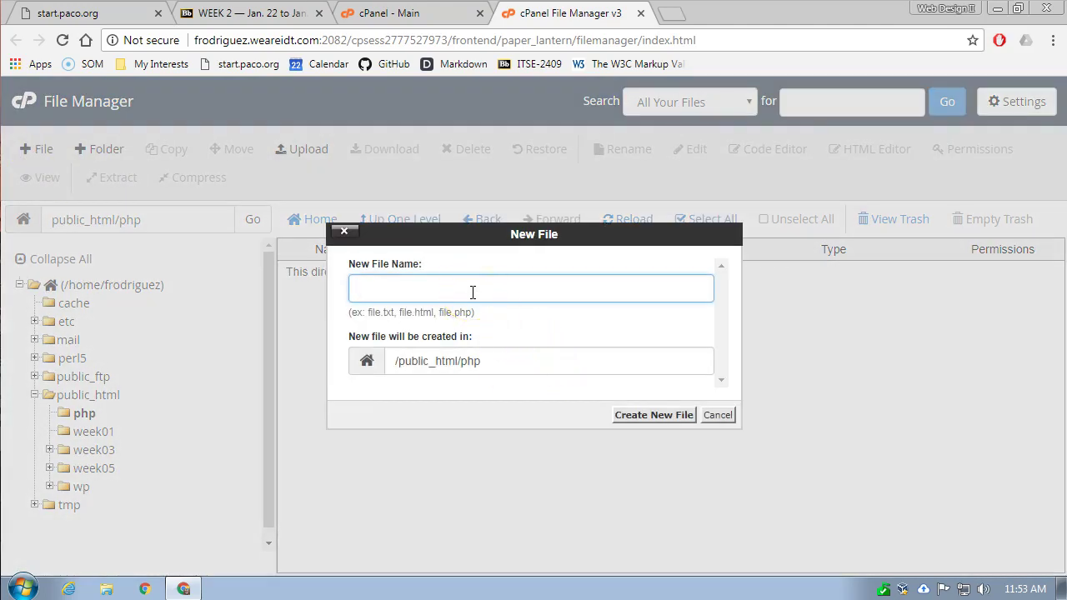
click(225, 16)
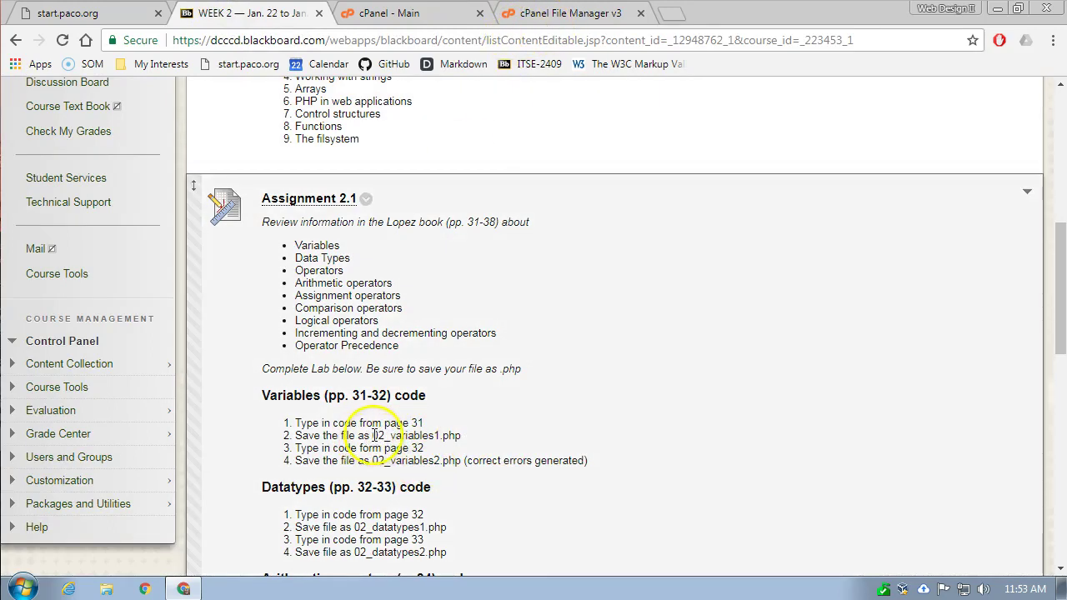
drag(372, 435, 451, 439)
right_click(451, 440)
click(482, 453)
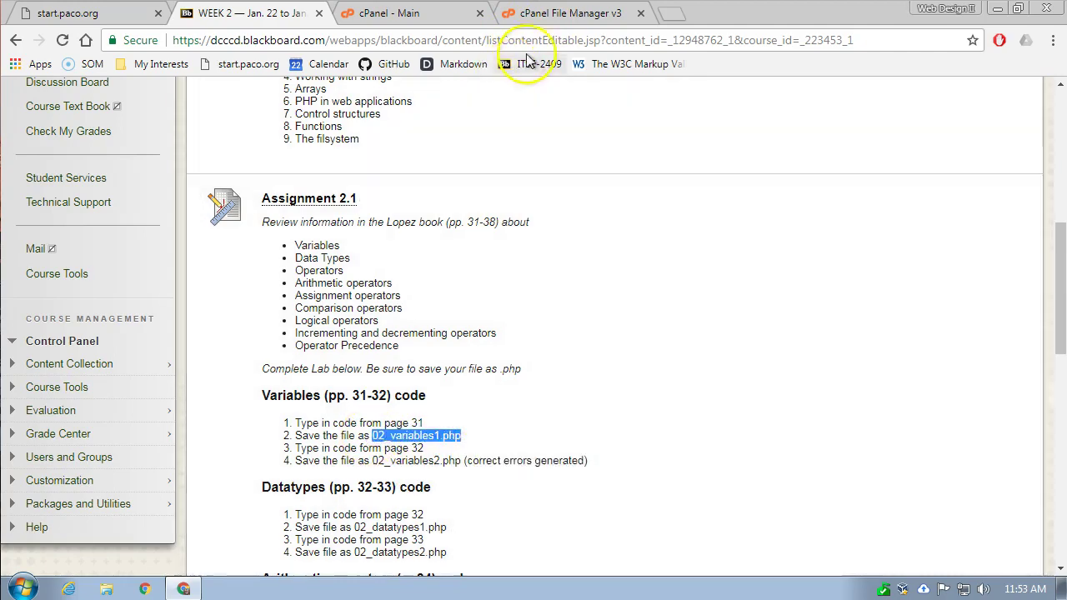
click(550, 15)
right_click(389, 288)
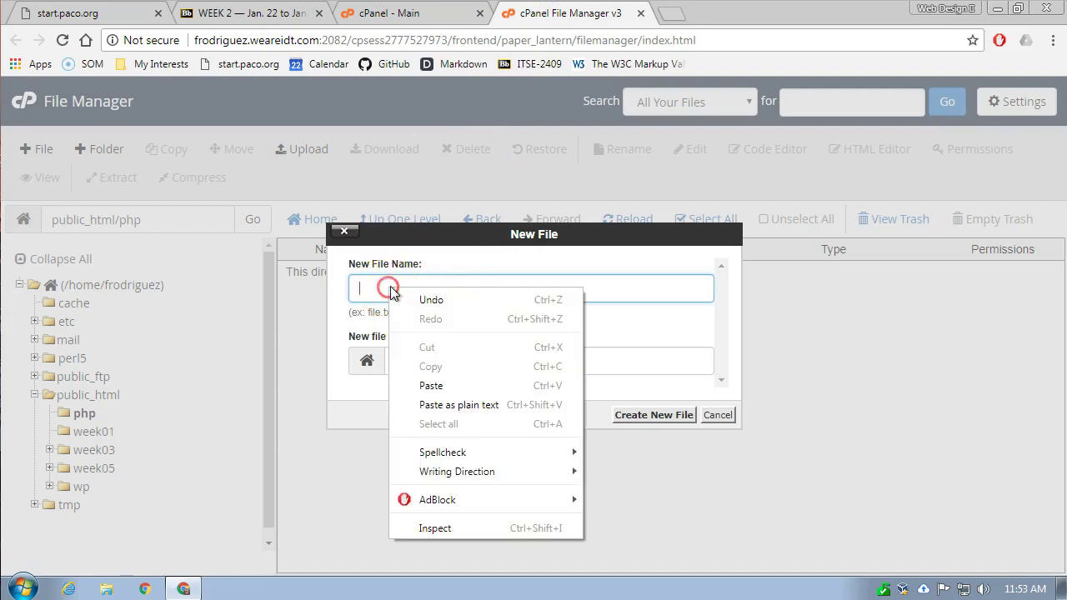
click(433, 383)
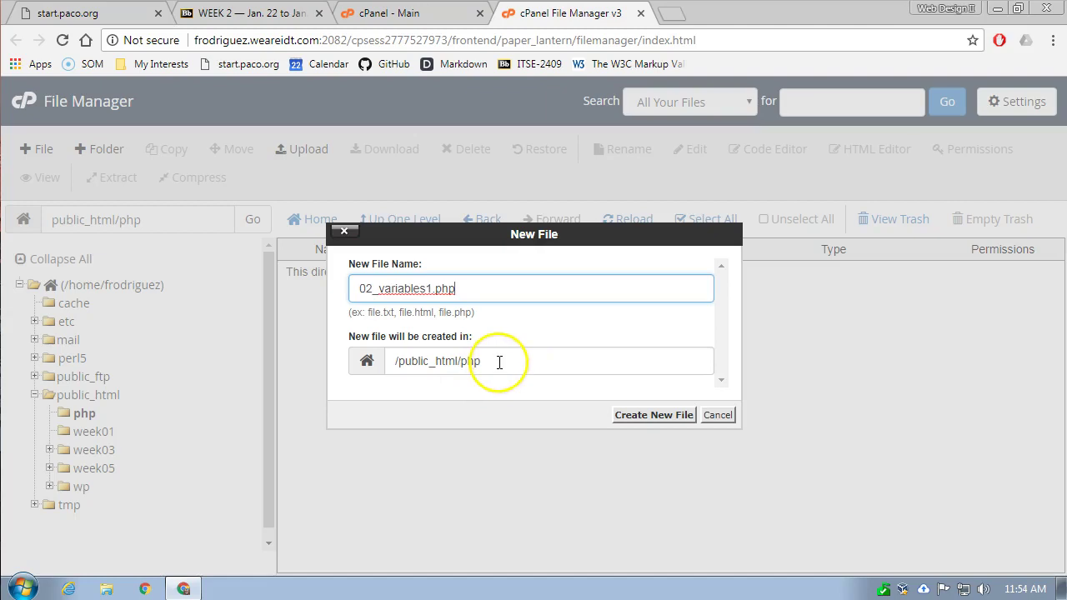
- Create 02_variables1.php and open it in the Code Editor with utf-8 encoding
click(648, 417)
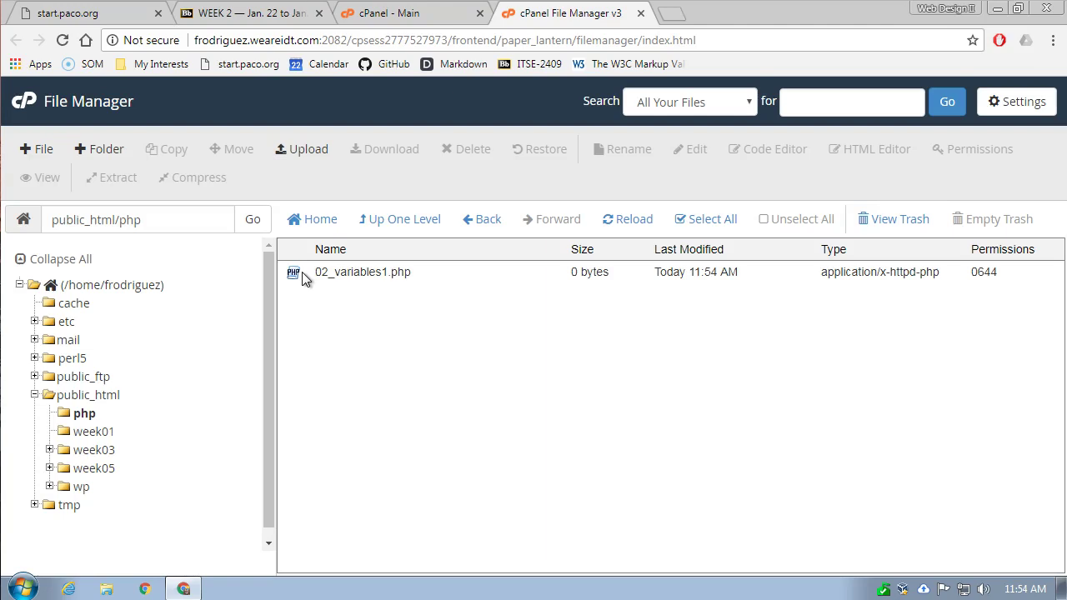
click(287, 273)
click(287, 273)
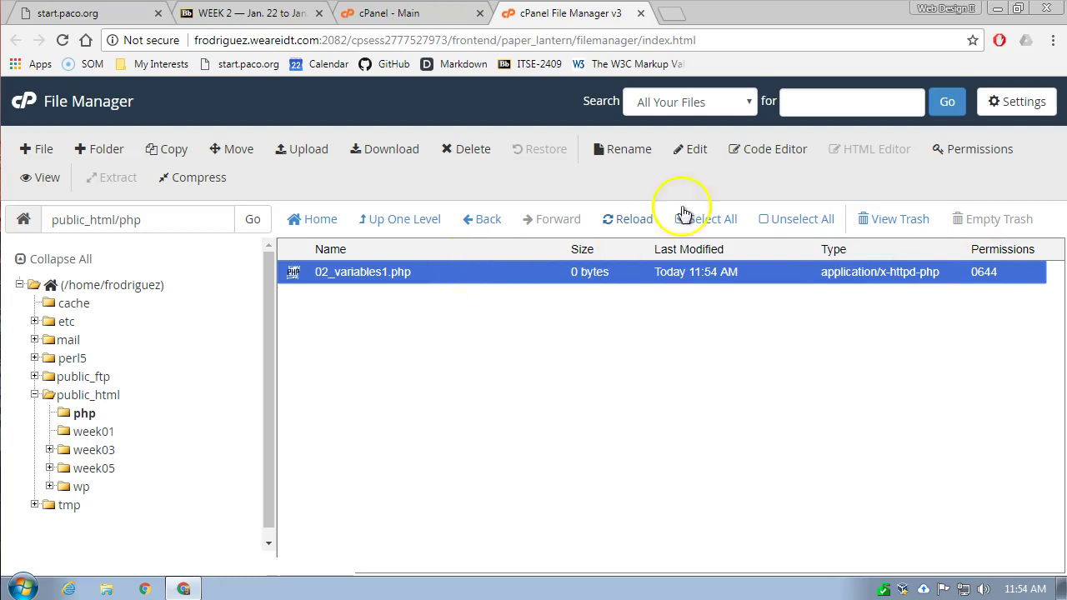
click(762, 155)
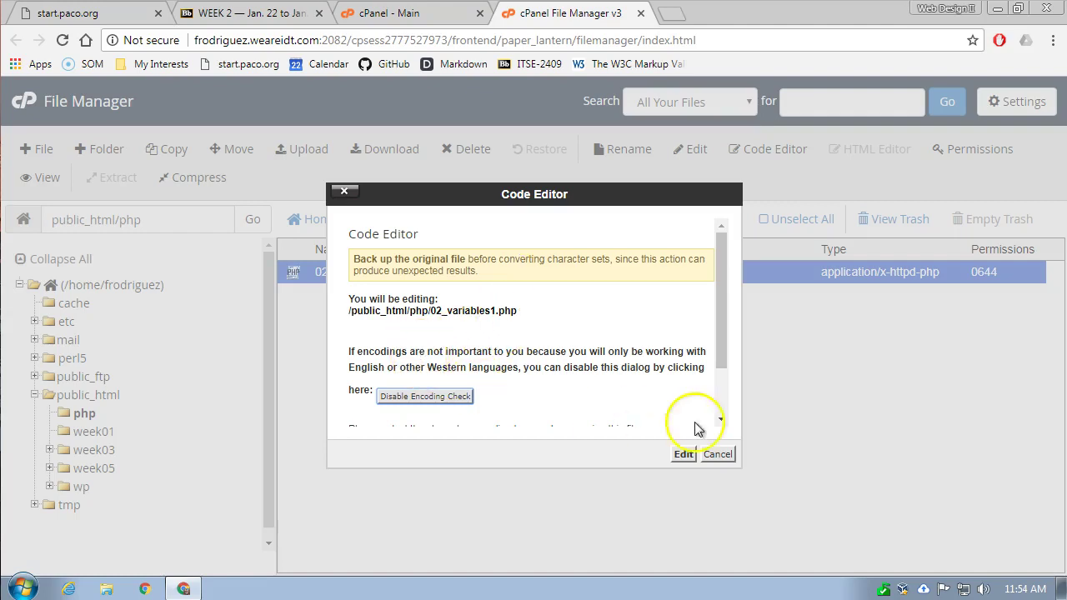
scroll(604, 348, down, 2)
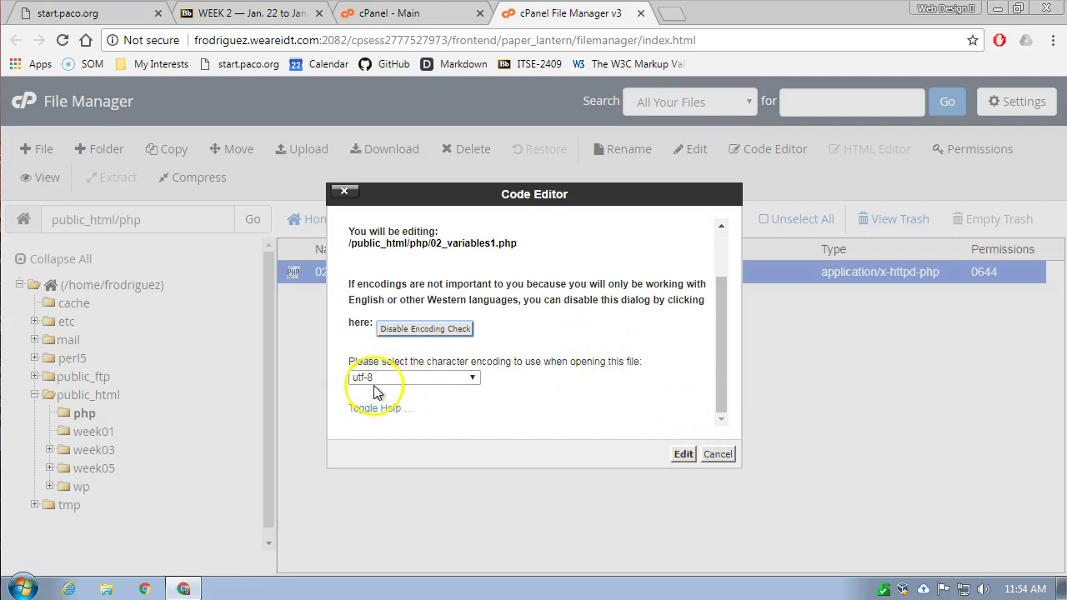
click(683, 455)
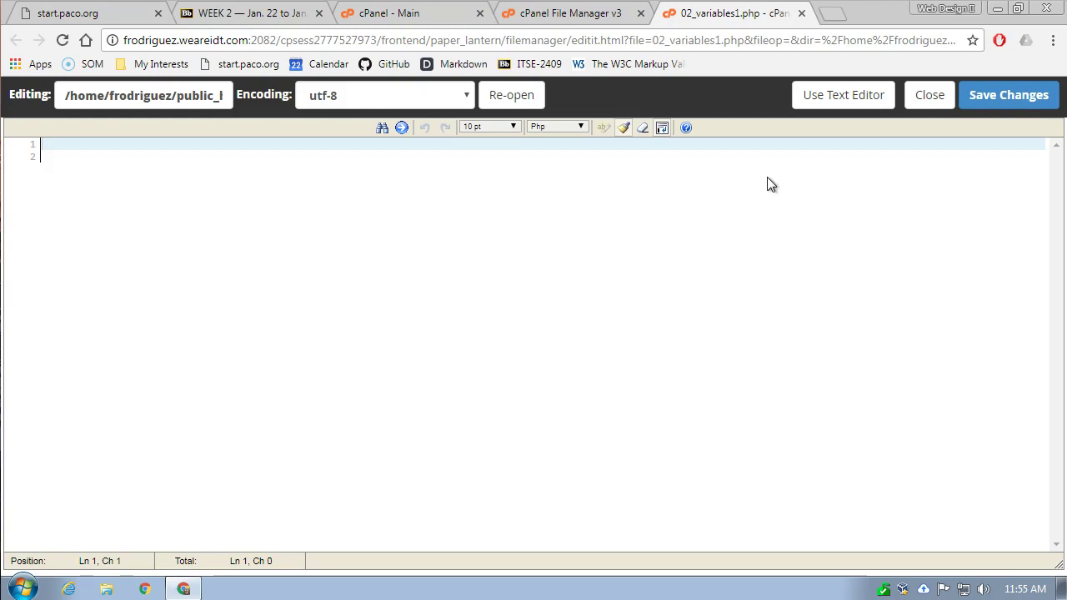
- Write the PHP lines <?php, $a = 1;, $b = 2; and $c = $a + $b;
click(655, 231)
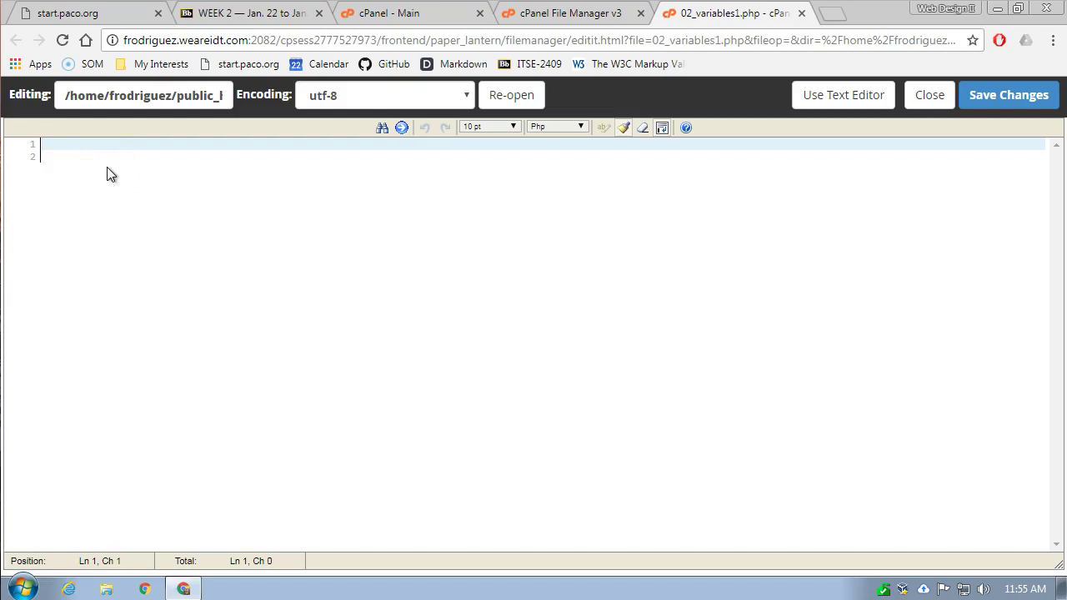
text(<)
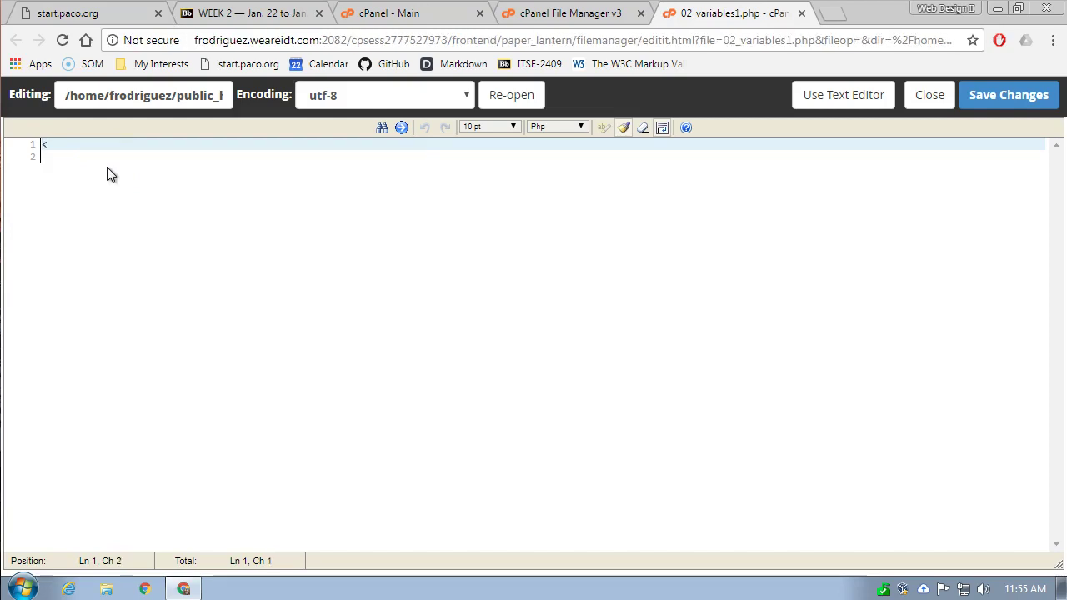
text(?)
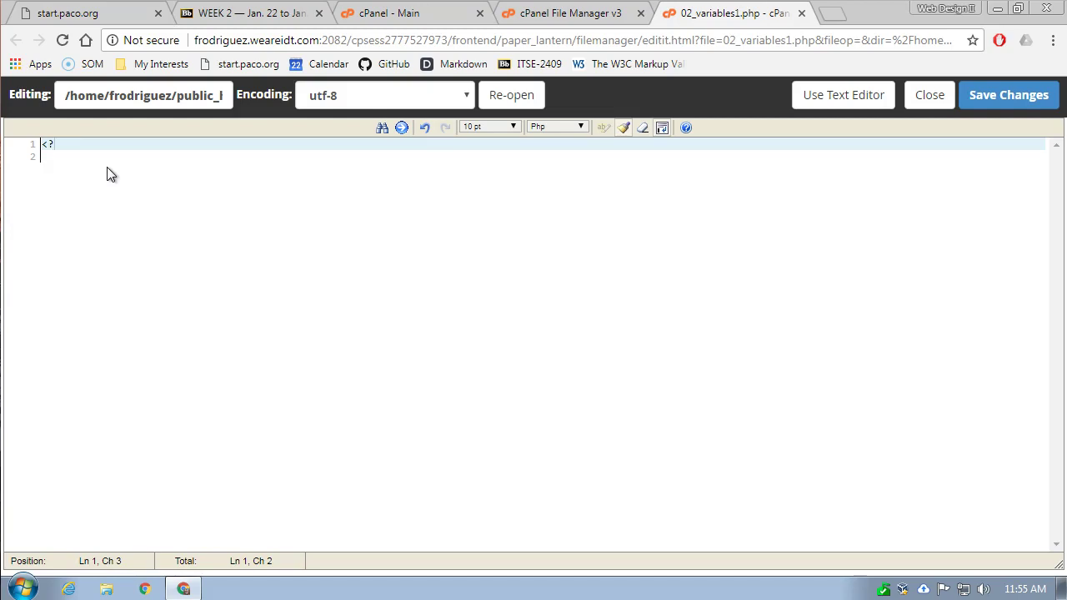
text(php)
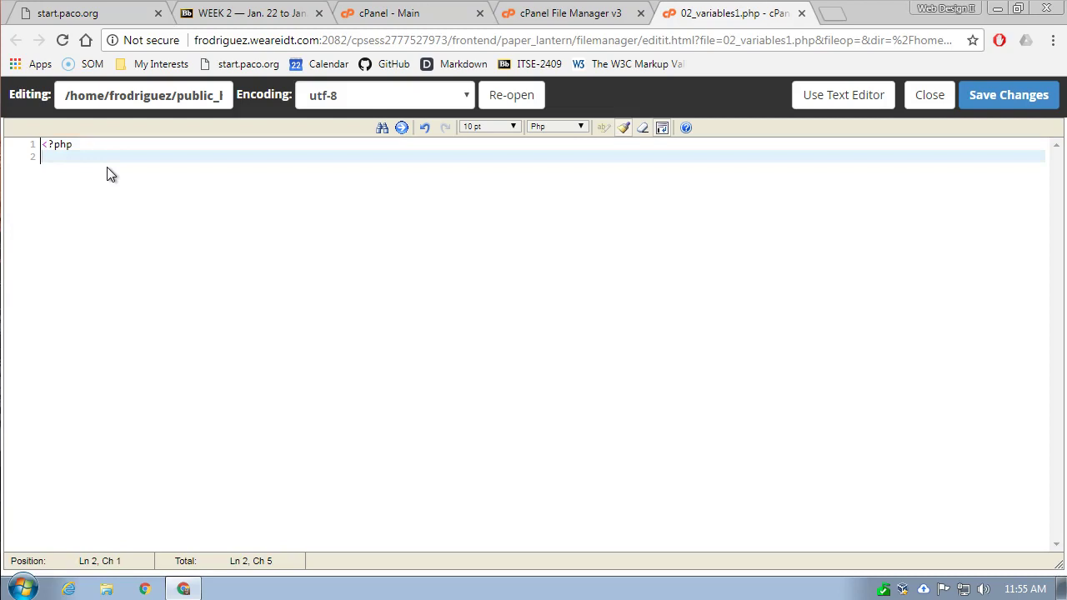
text($a)
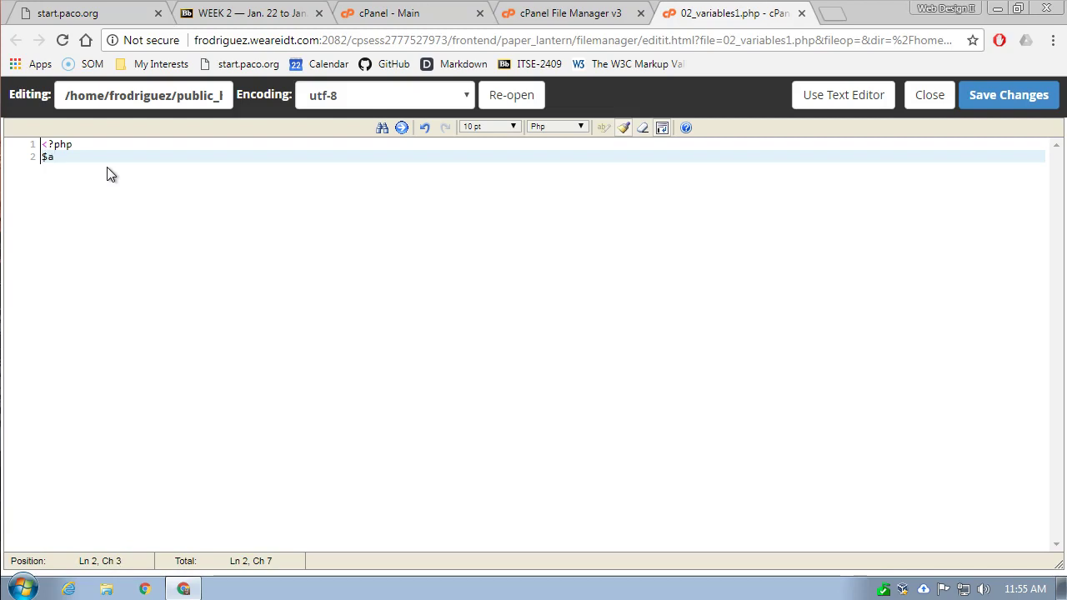
text( = 1;)
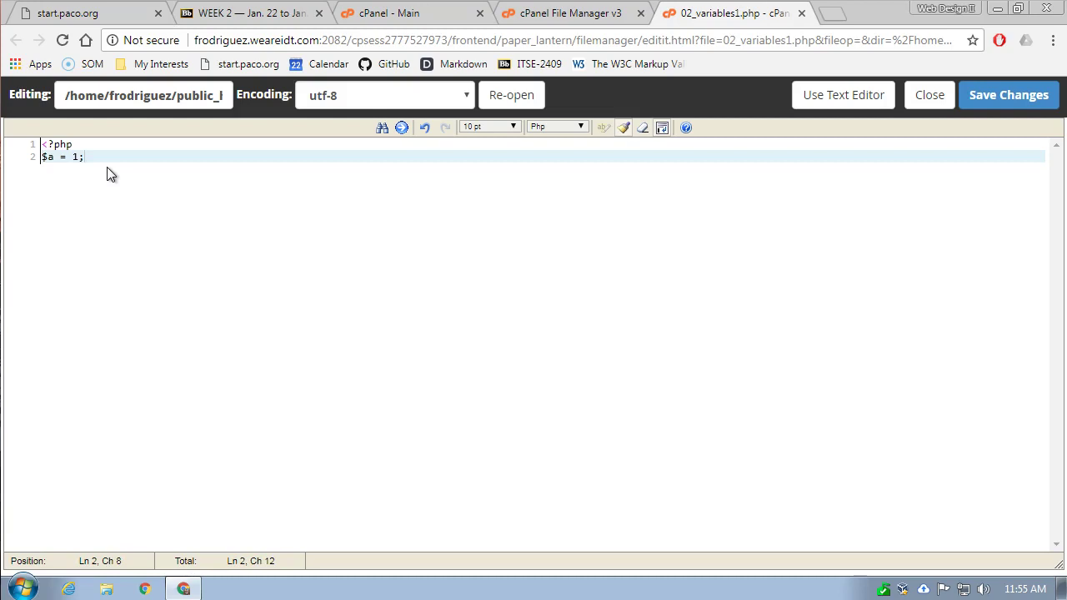
key(Return)
text($)
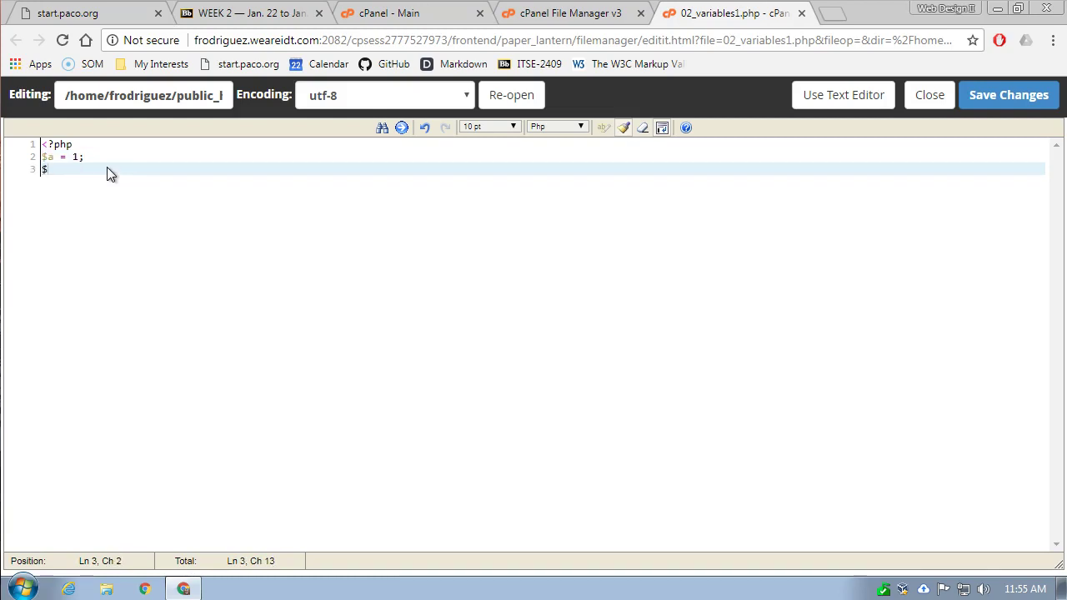
text(b)
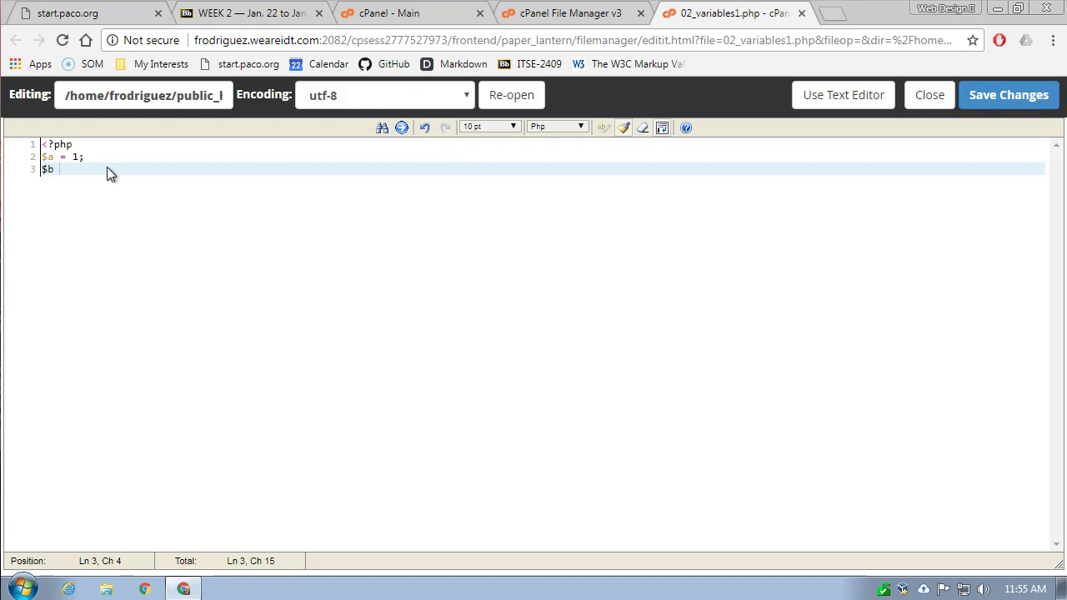
text(= 2;)
key(Return)
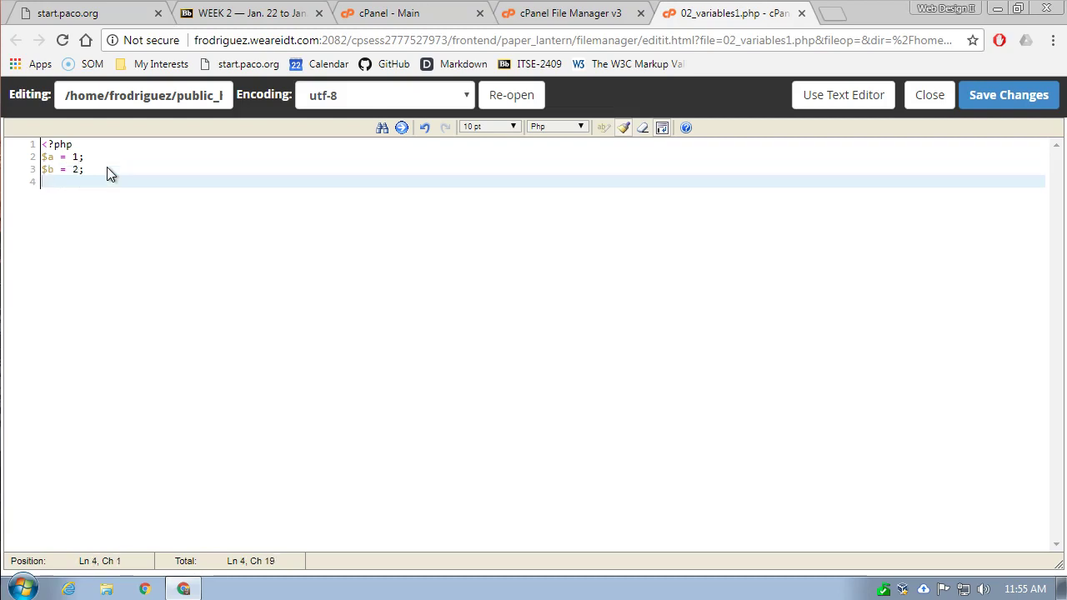
text($c = $a + $b;)
key(Return)
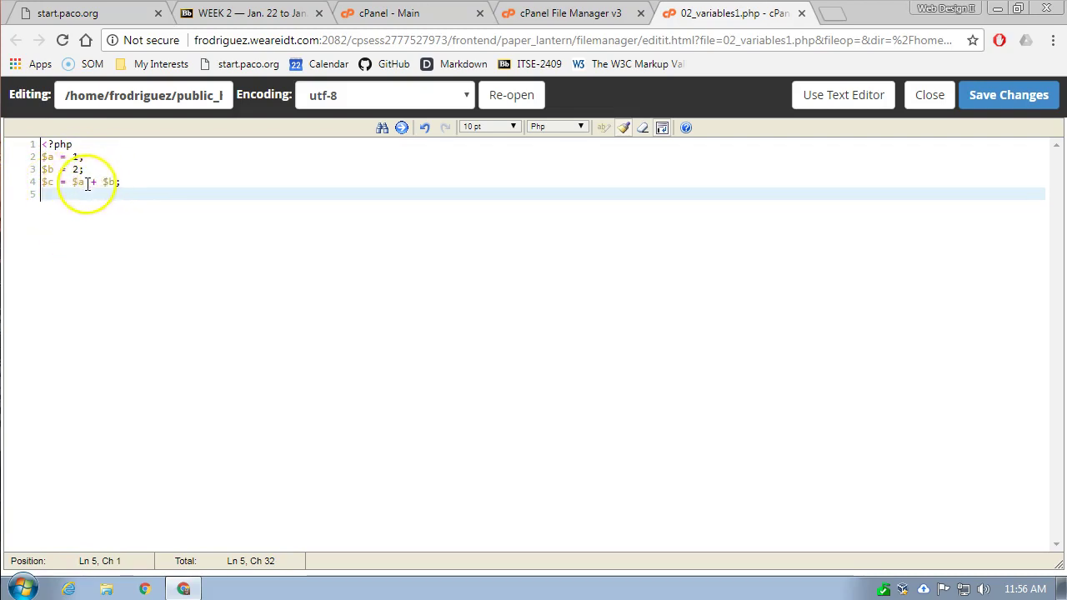
- Write echo $c; // 3 on line 5 of 02_variables1.php and begin saving
click(70, 195)
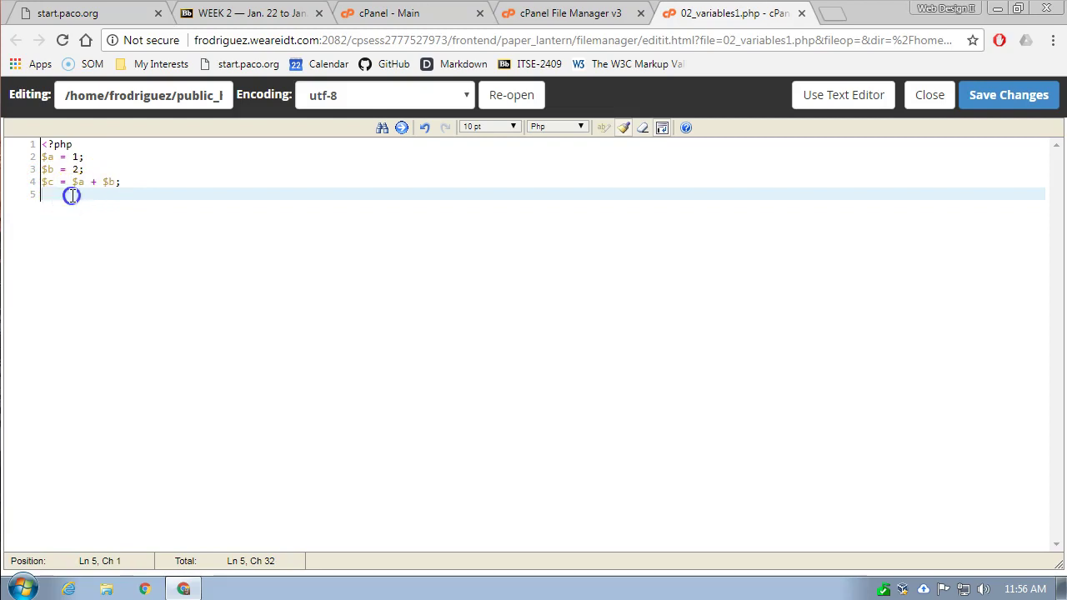
text(echo $)
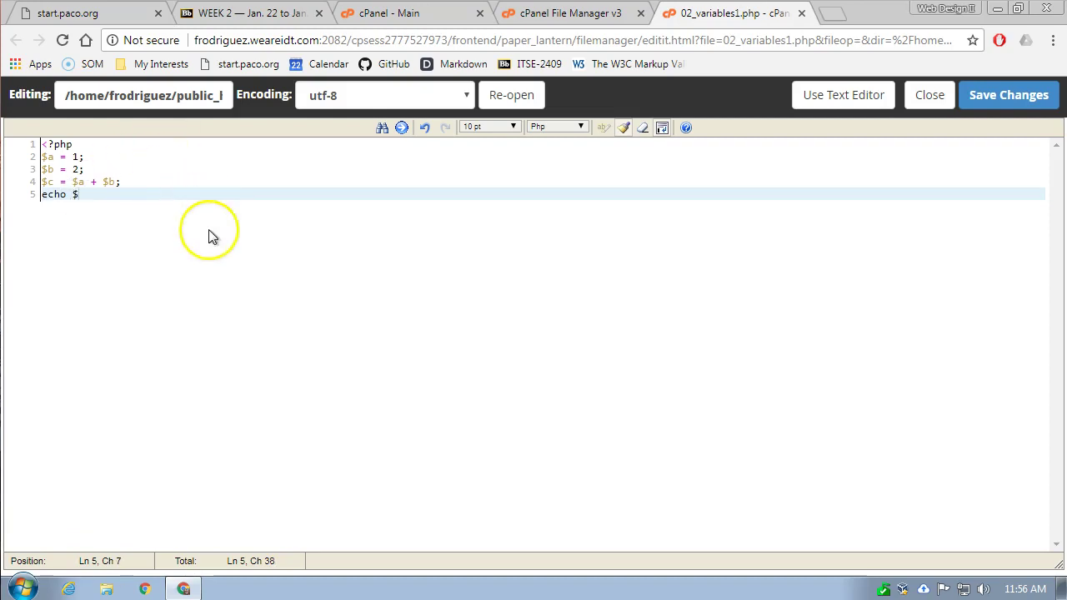
text(c;)
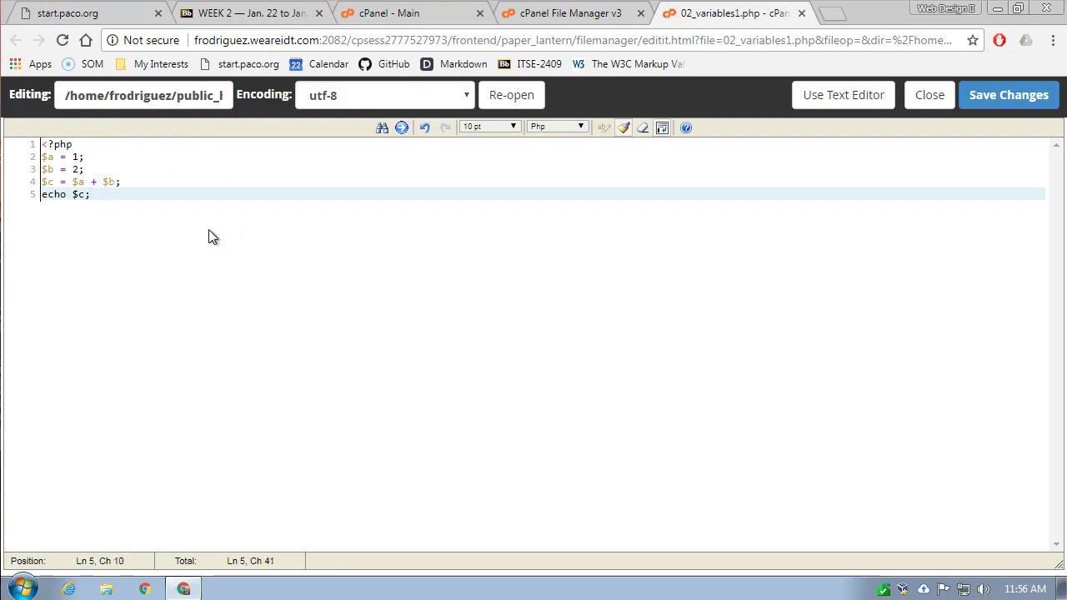
text( //)
text(3)
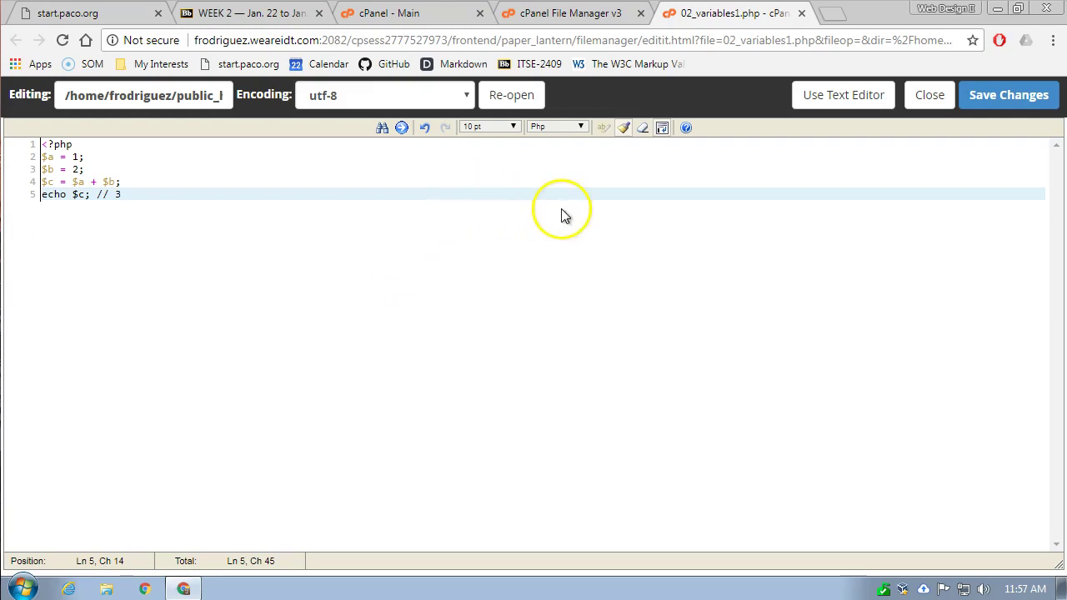
click(1036, 108)
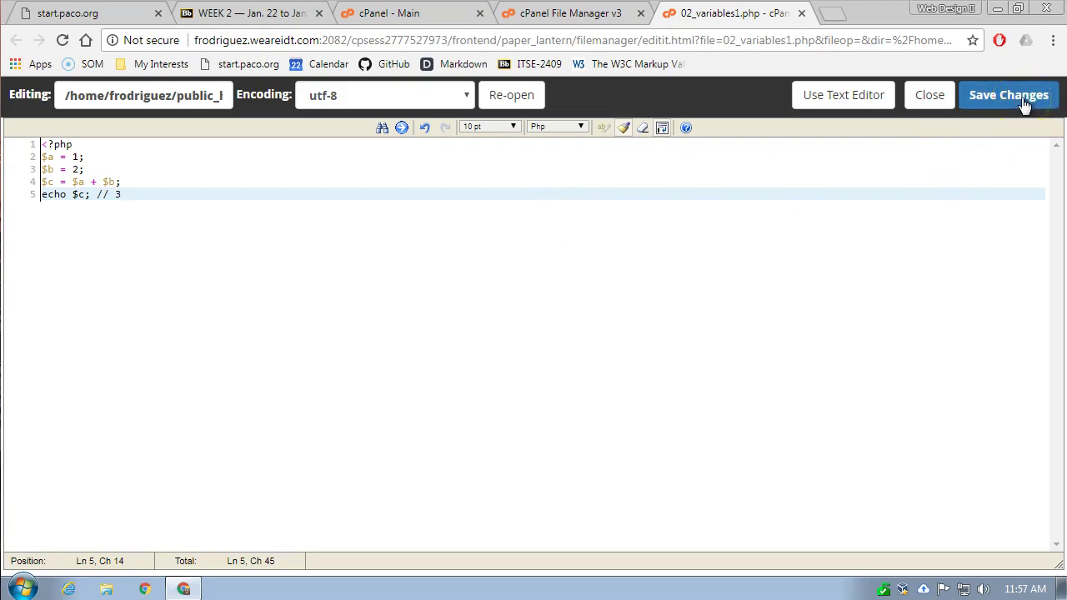
- Save 02_variables1.php, close the editor tab, and return to the public_html/php listing
click(1025, 103)
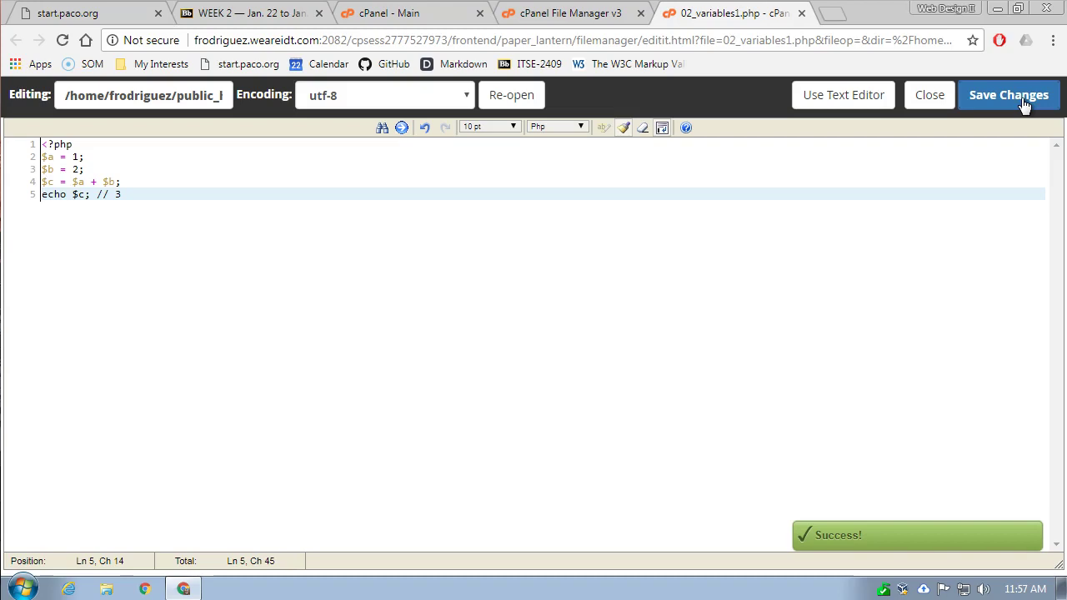
click(801, 15)
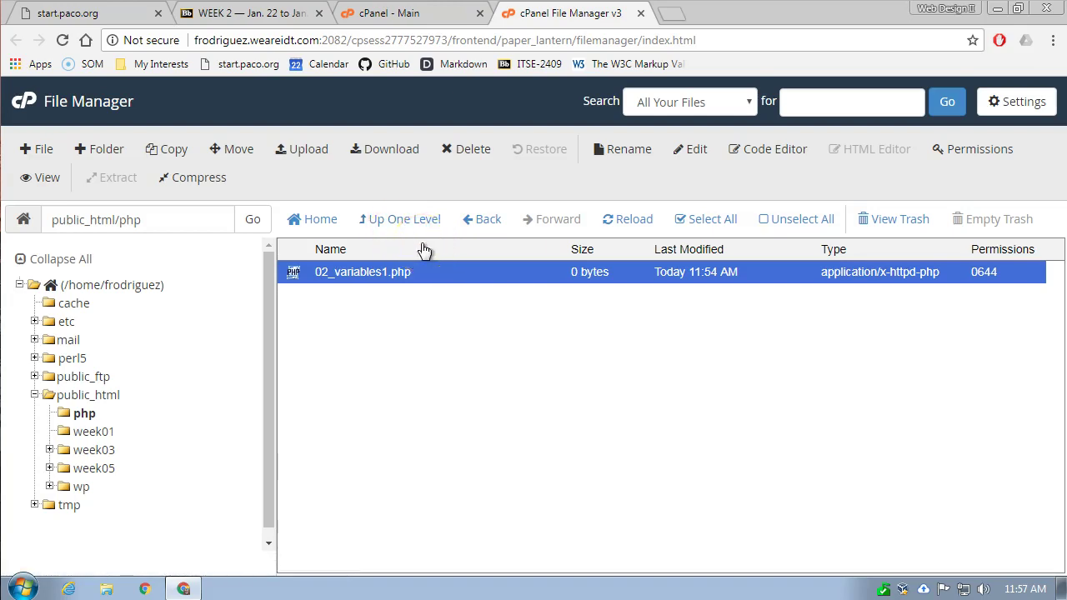
drag(394, 275, 388, 154)
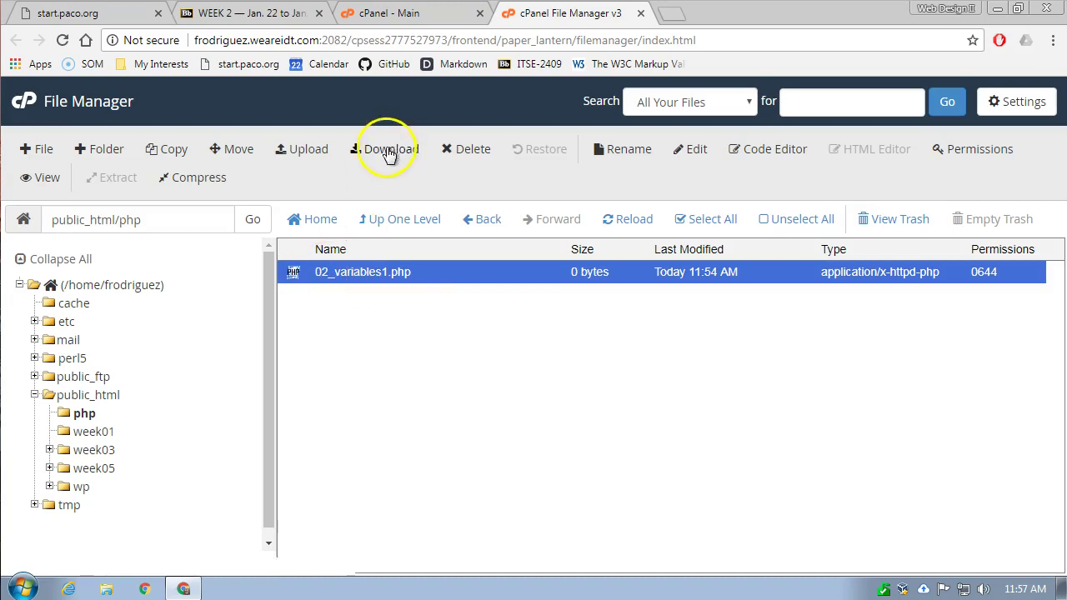
- Download 02_variables1.php, show it in the Downloads folder, then return to File Manager
click(387, 155)
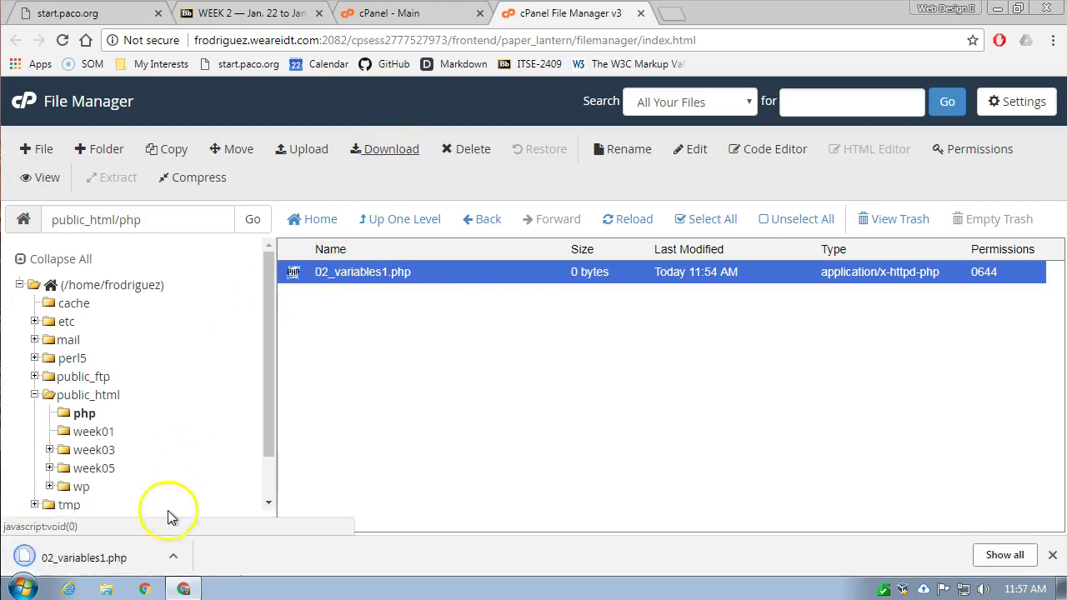
click(172, 556)
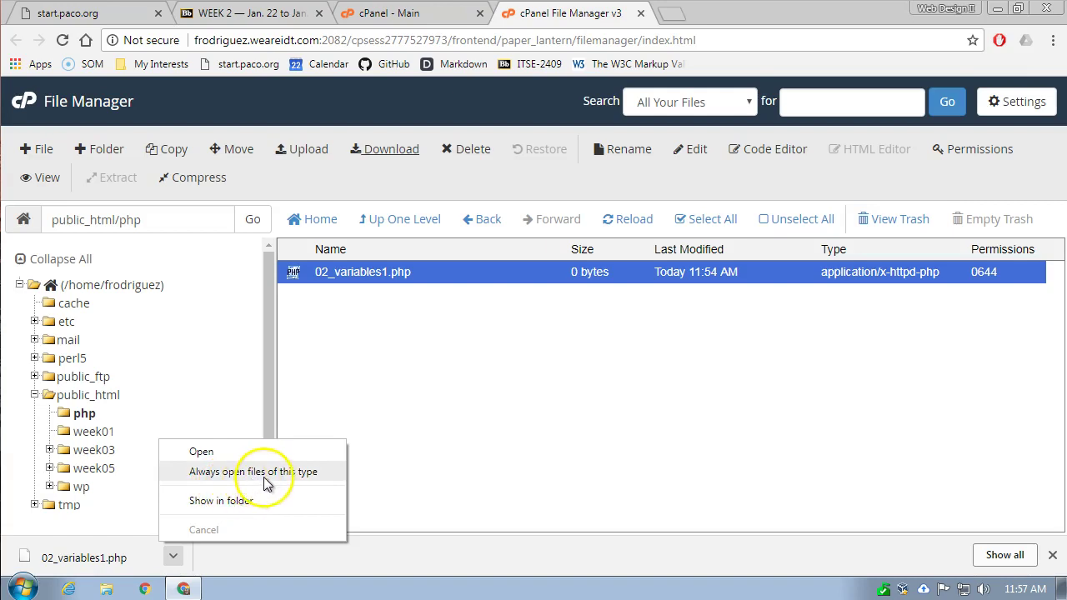
click(239, 500)
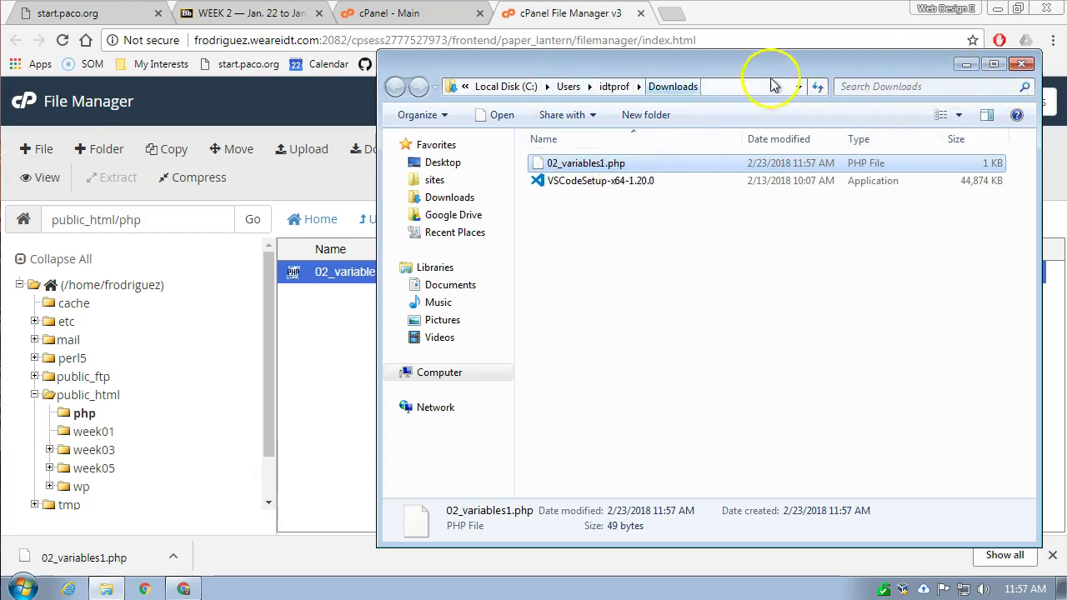
drag(767, 64, 724, 84)
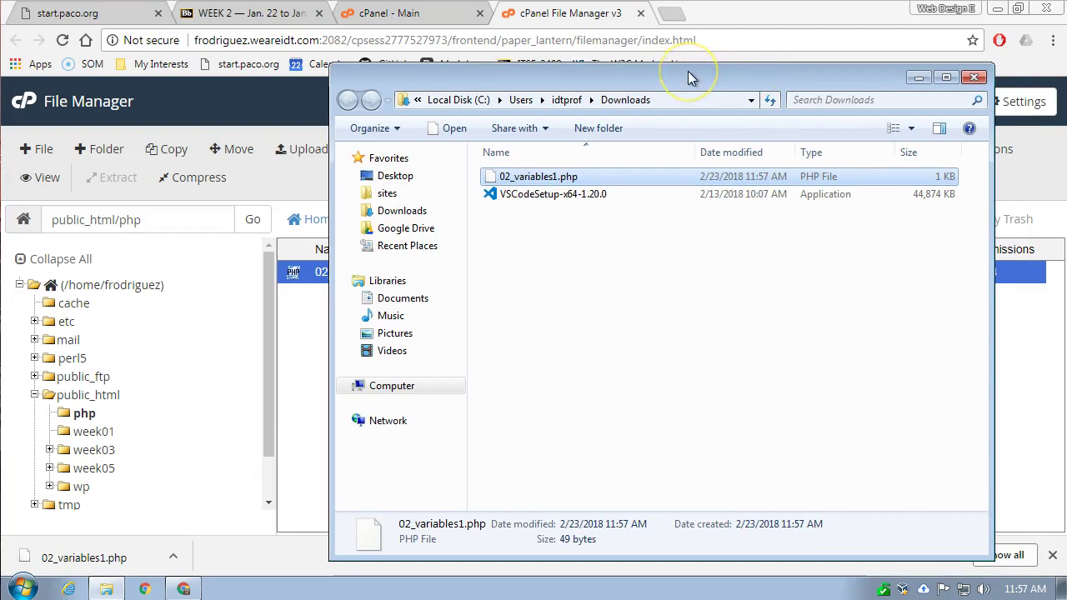
click(592, 18)
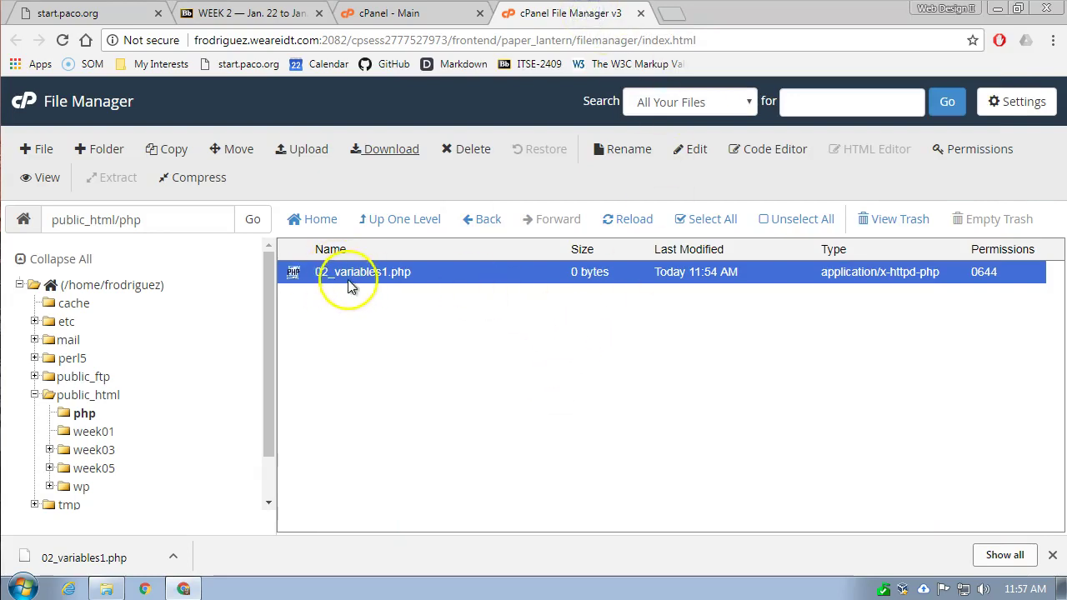
- Load the site's /php/02_variables1.php address in a new Chrome tab
click(679, 17)
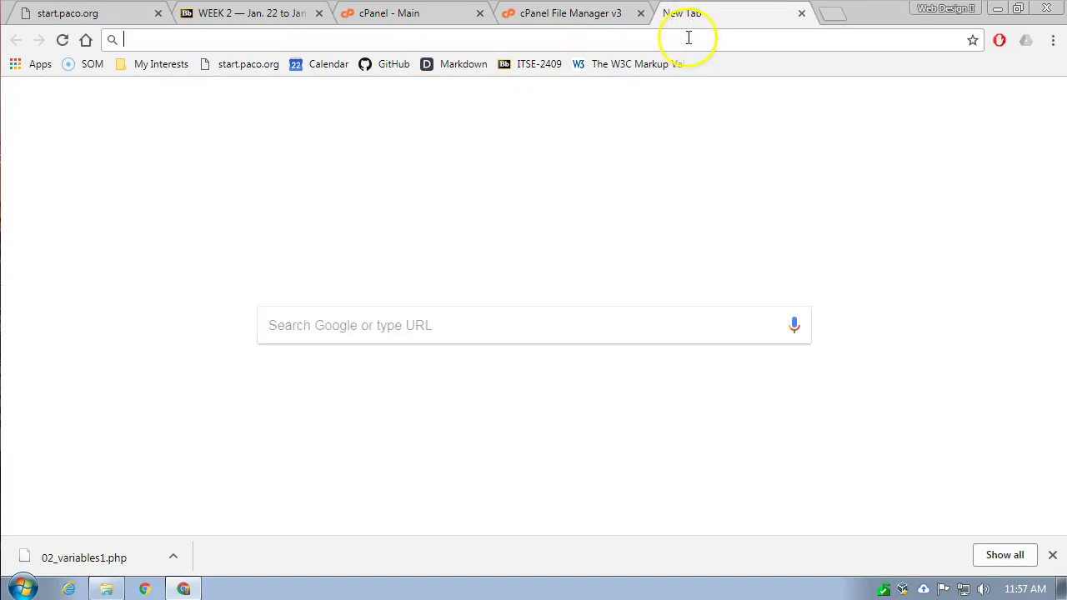
text(frodriguez.weareidt.com)
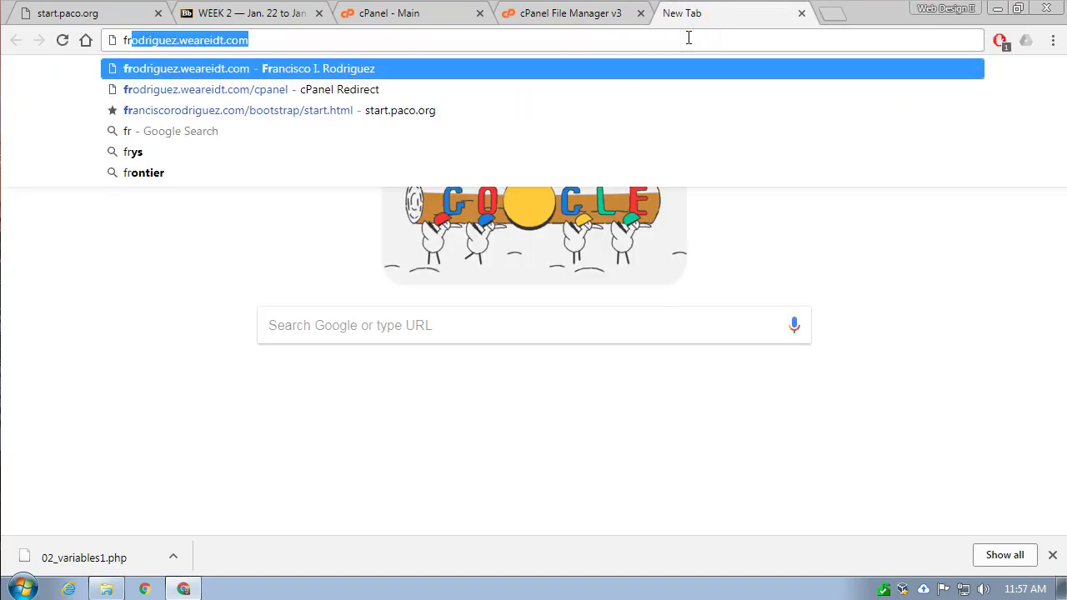
key(Right)
text(/)
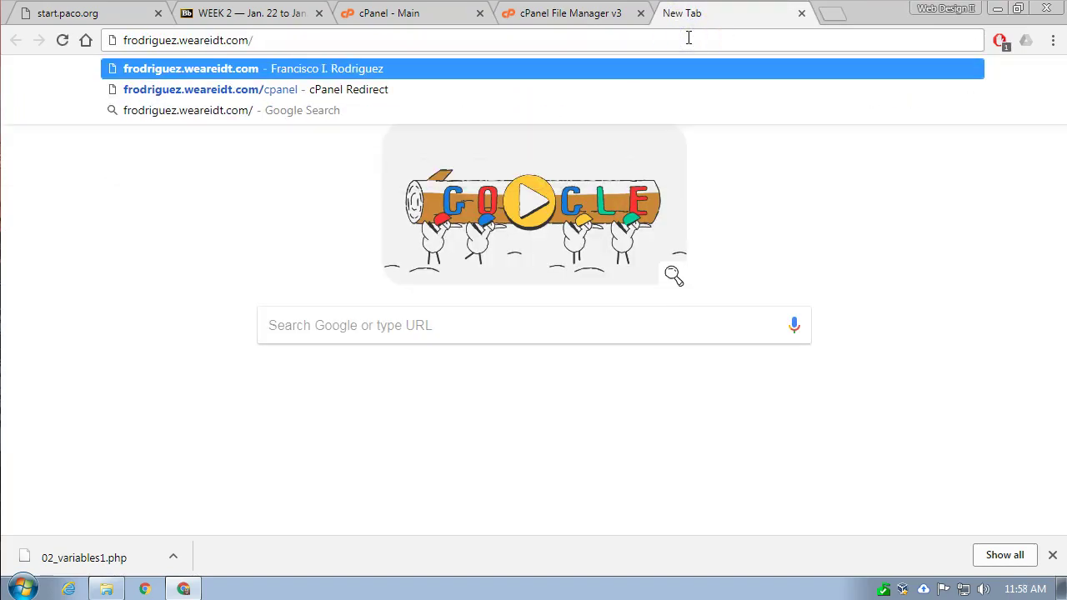
text(php)
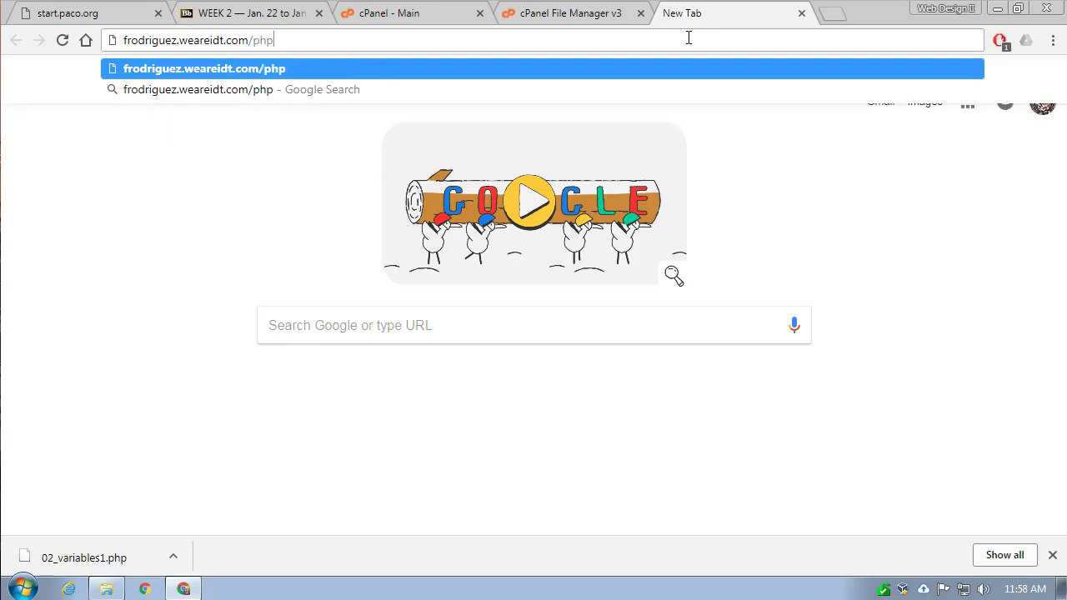
text(/)
text(02_variables1.php)
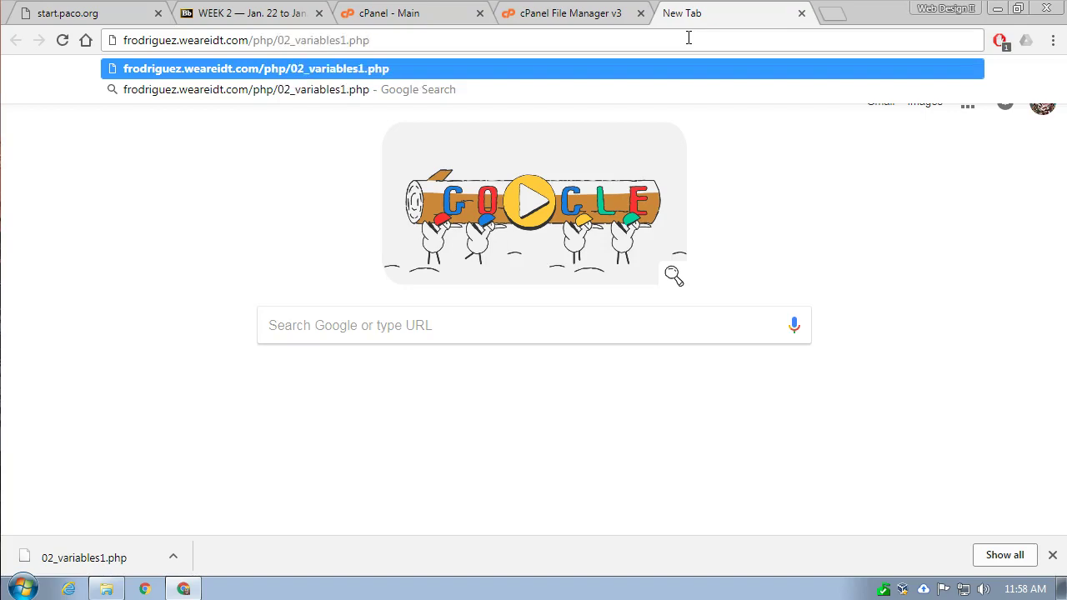
click(705, 34)
key(Return)
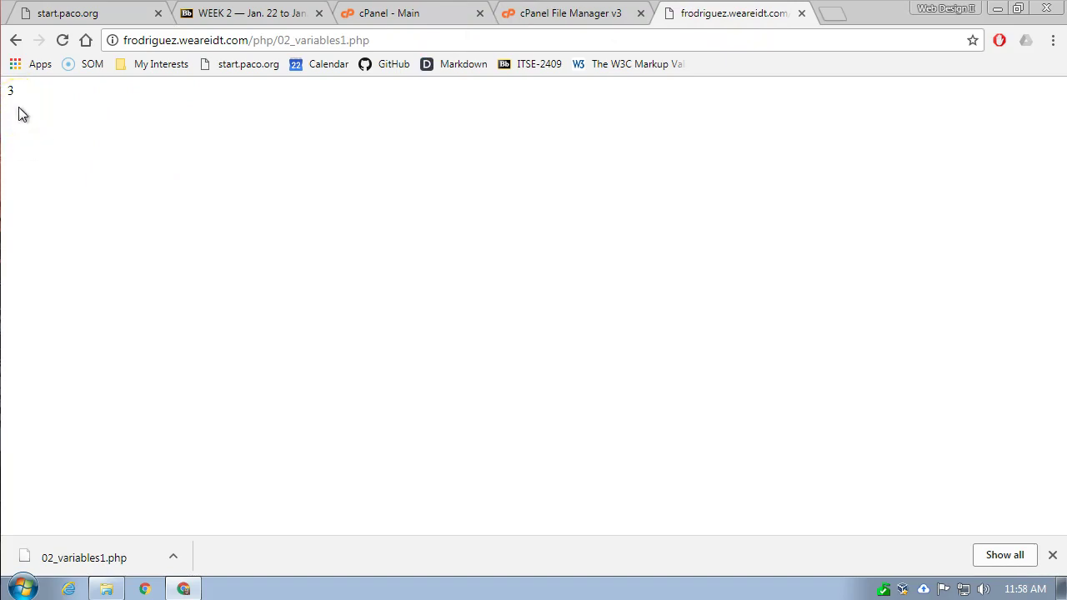
- View the page source showing just 3, then close the source and page tabs
right_click(222, 166)
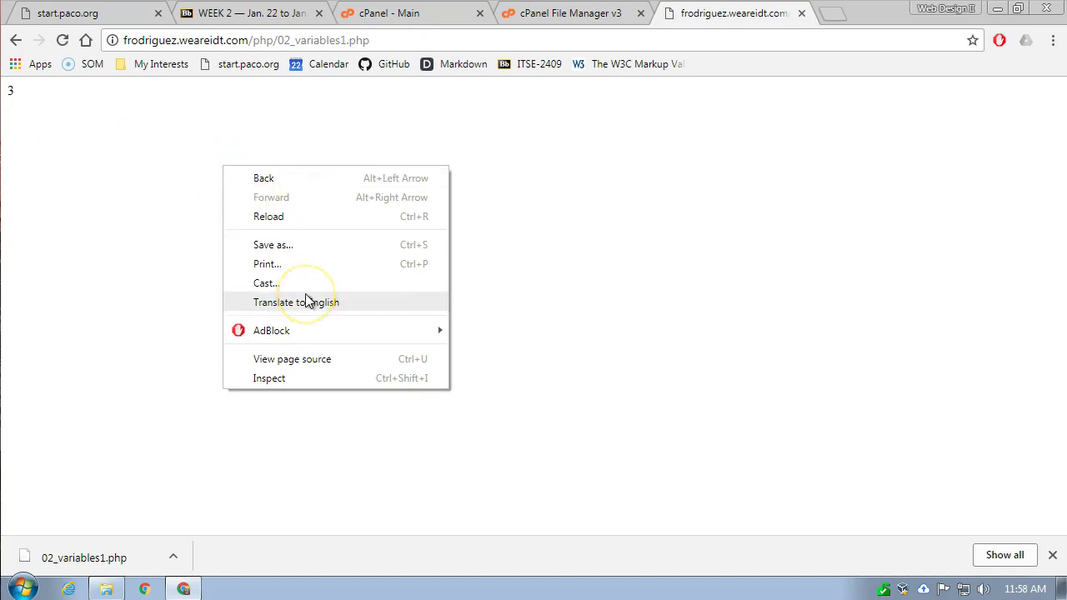
click(322, 364)
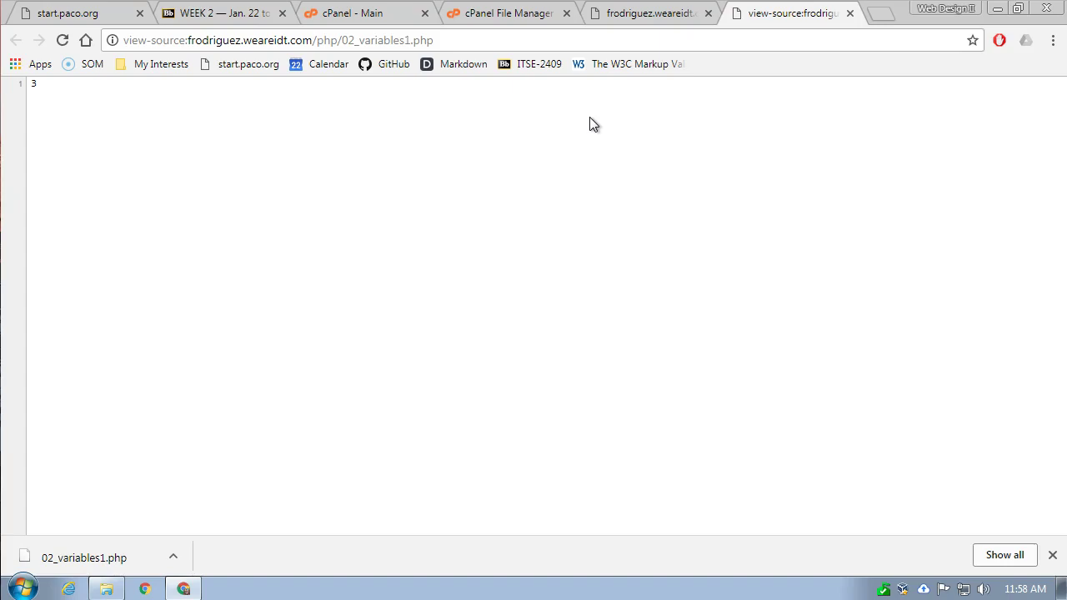
click(458, 40)
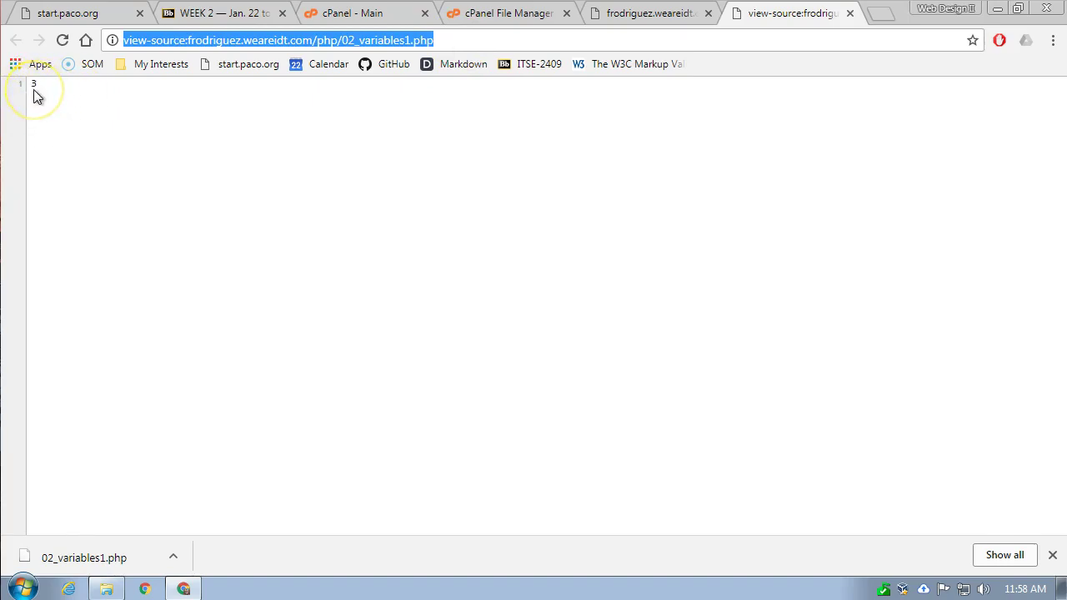
click(850, 13)
click(801, 14)
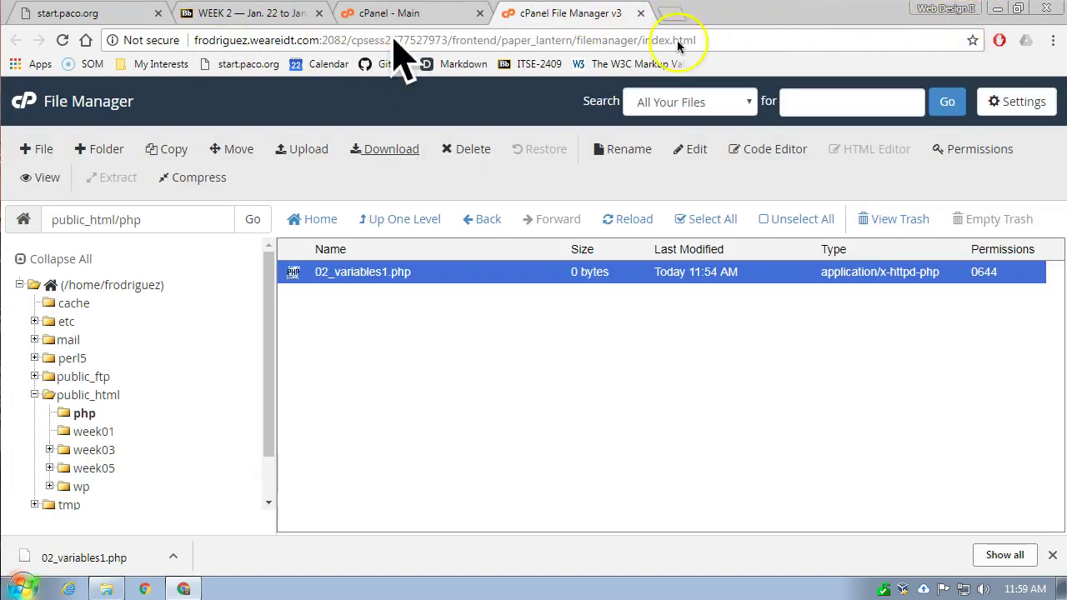
- Minimize Chrome and bring the Downloads folder with 02_variables1.php to the front
click(997, 10)
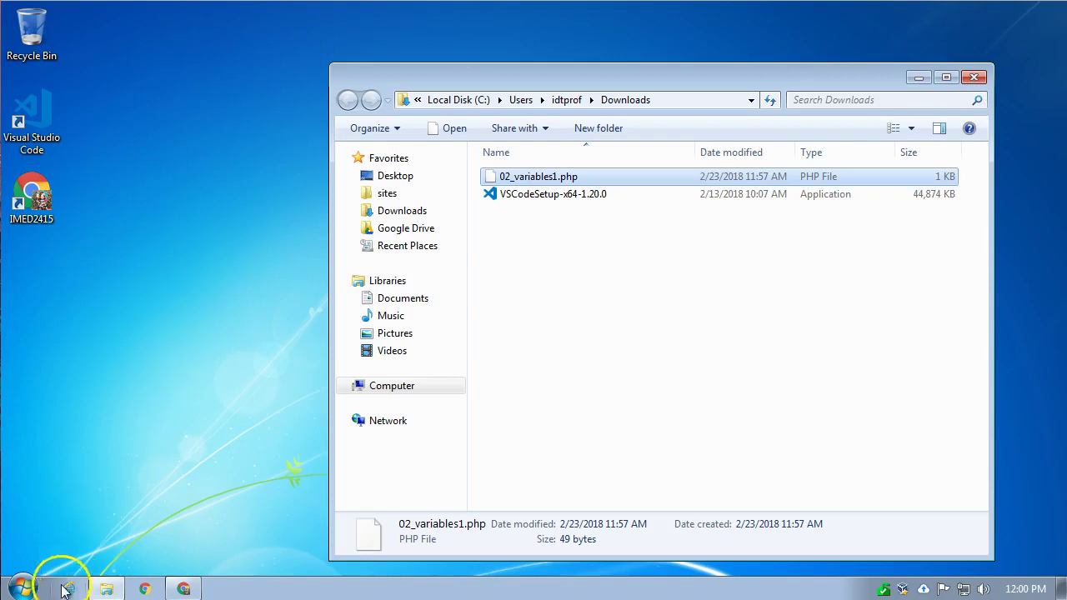
click(121, 476)
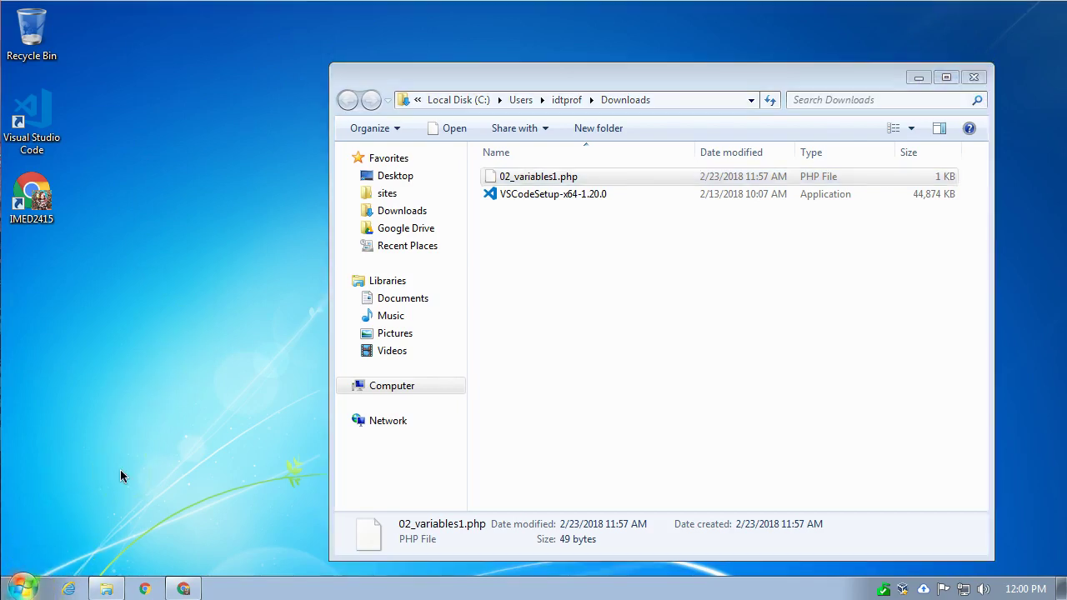
click(109, 472)
- Search the Start menu for 'file' to find FileZilla
click(28, 579)
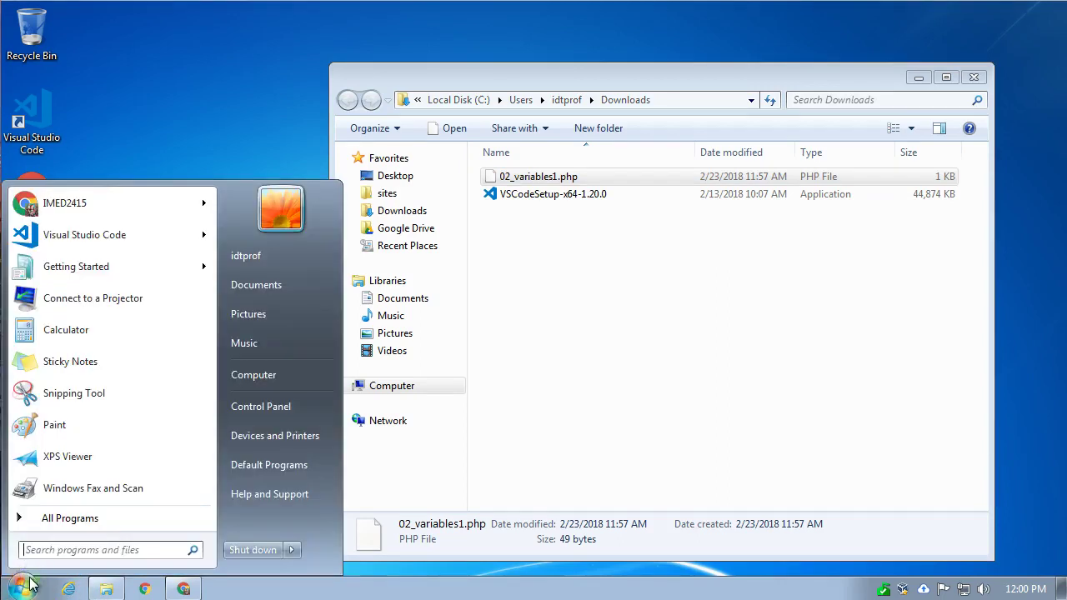
click(82, 559)
text(file)
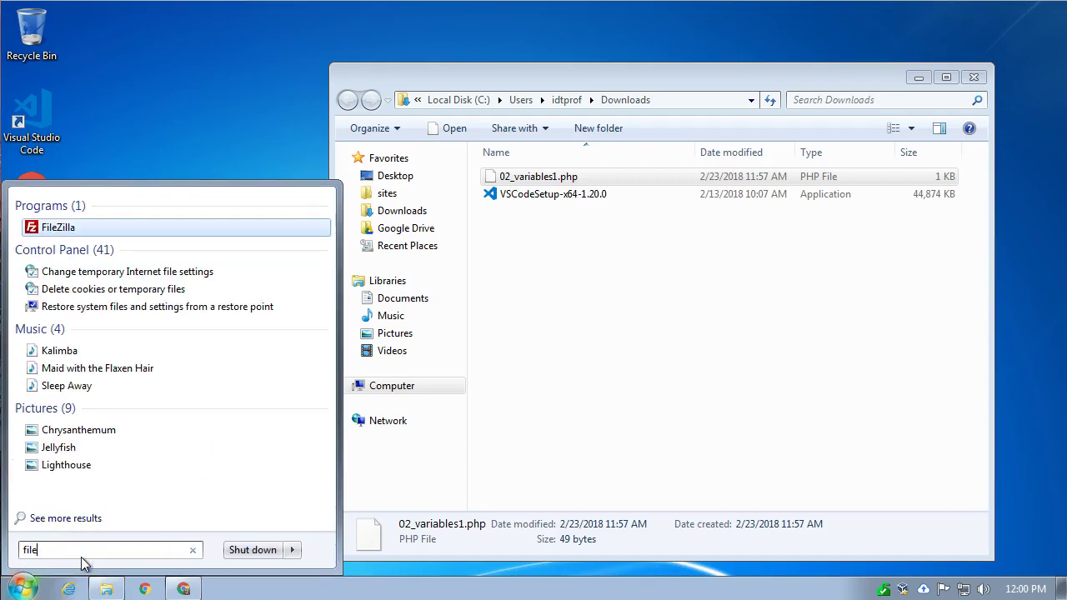
- Launch FileZilla, connect to the saved site accepting its certificate, and maximize the window
click(46, 225)
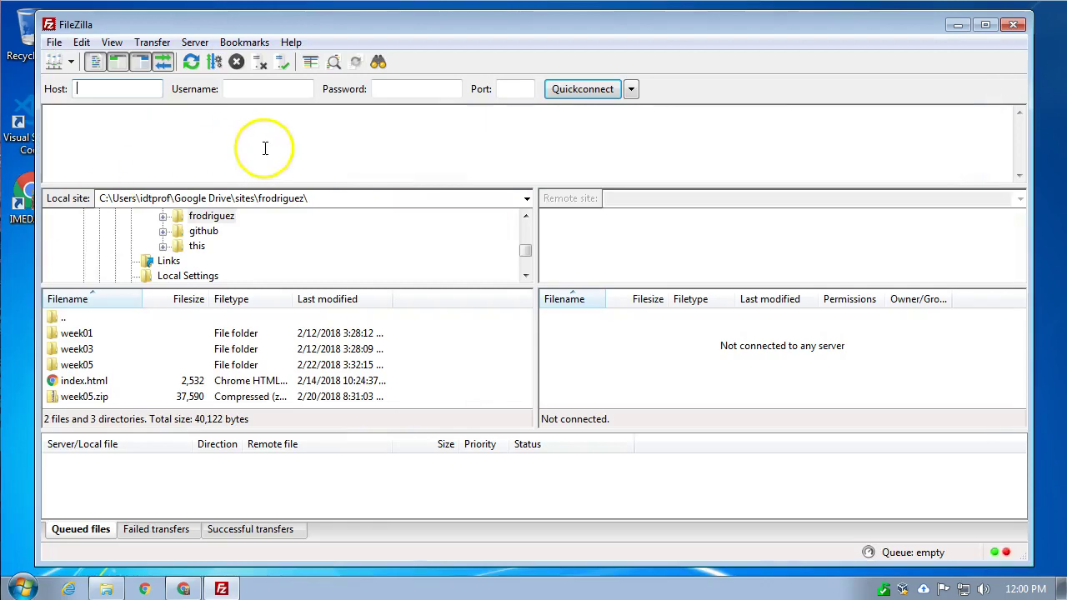
key(ctrl+s)
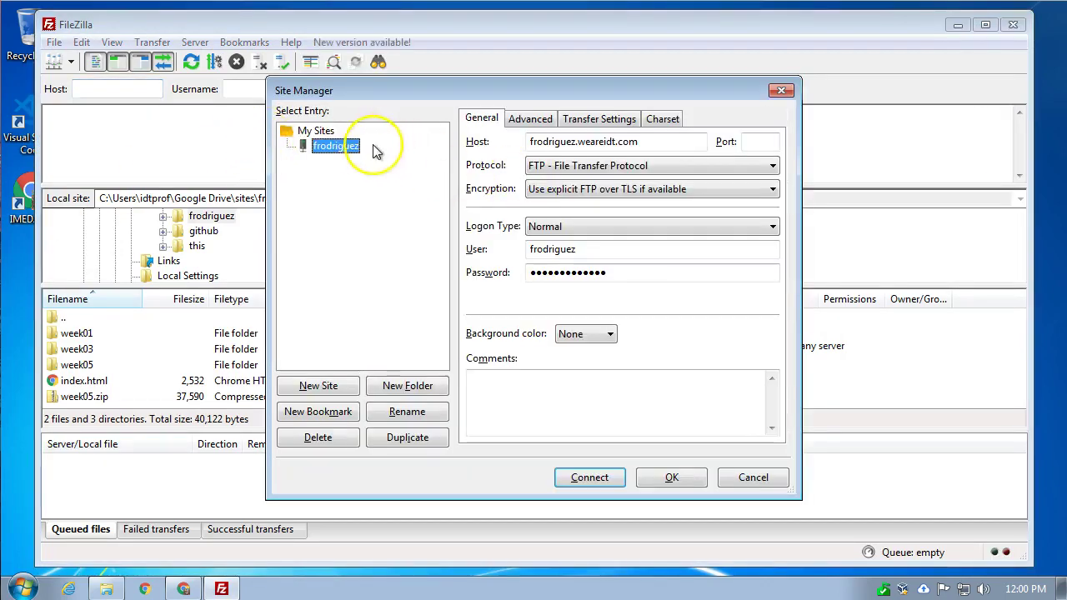
click(590, 478)
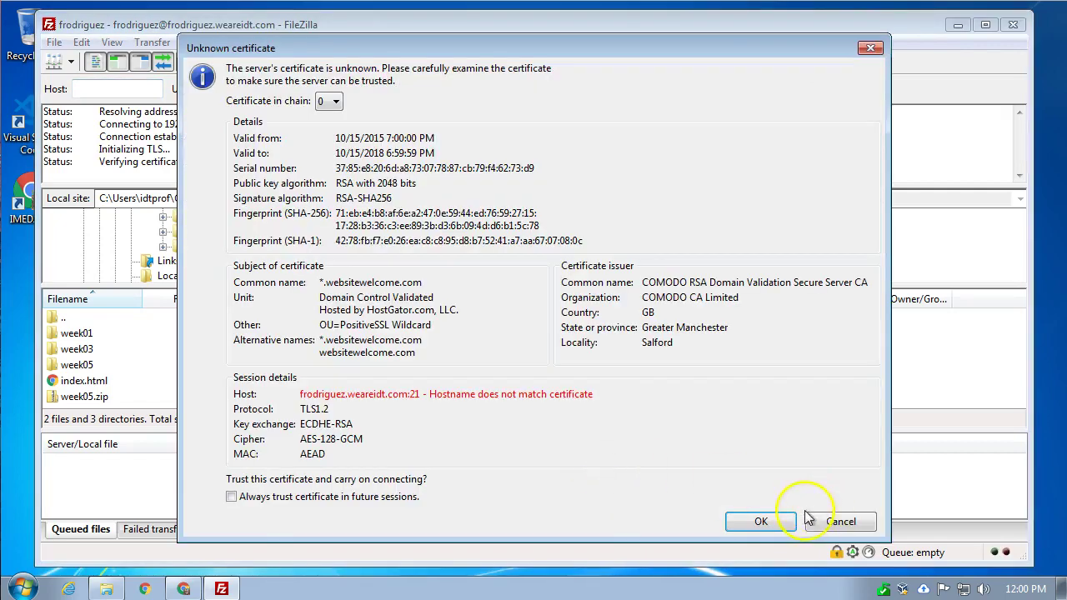
click(774, 516)
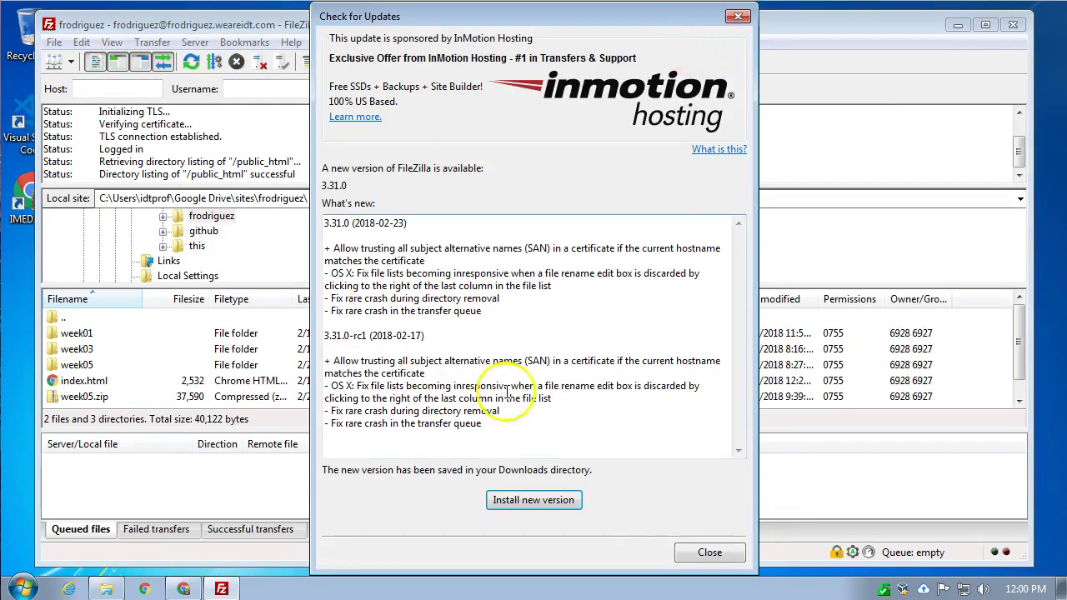
click(739, 17)
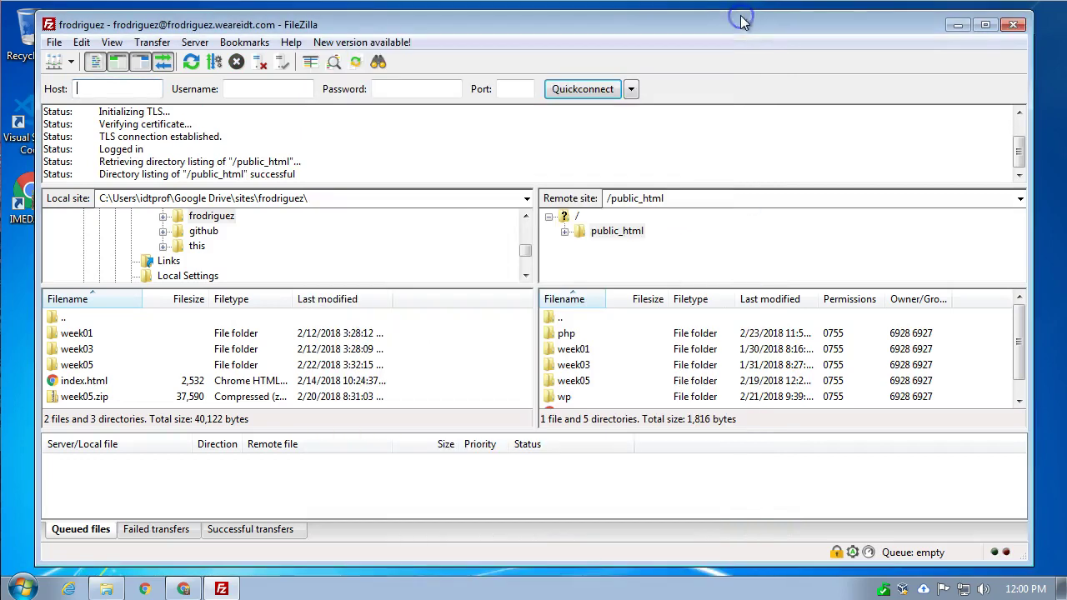
double_click(681, 24)
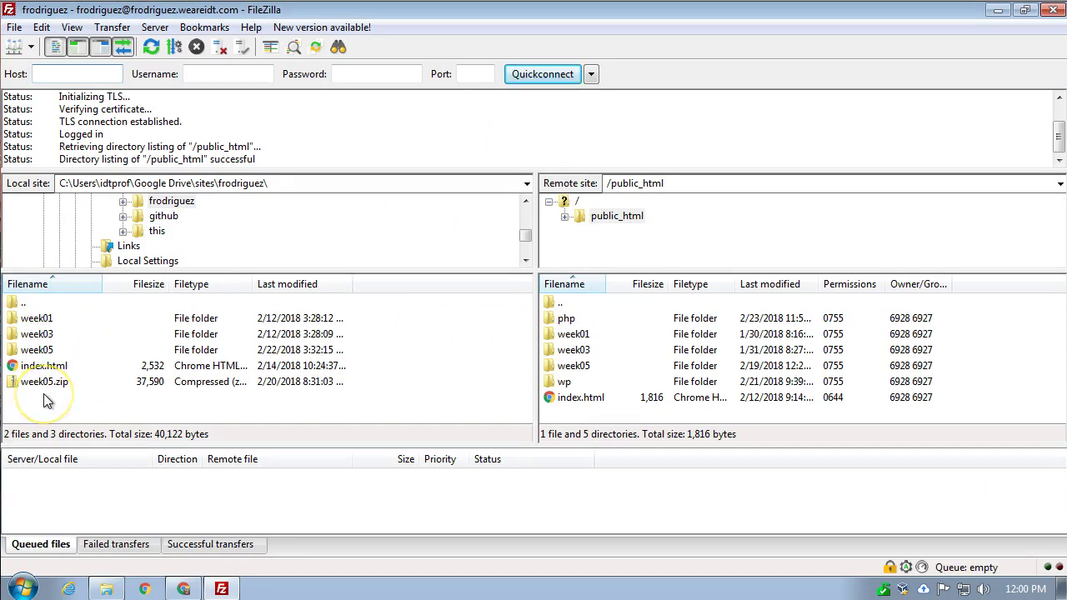
- Download the remote php folder into the local site folder, then select the local php folder
click(569, 321)
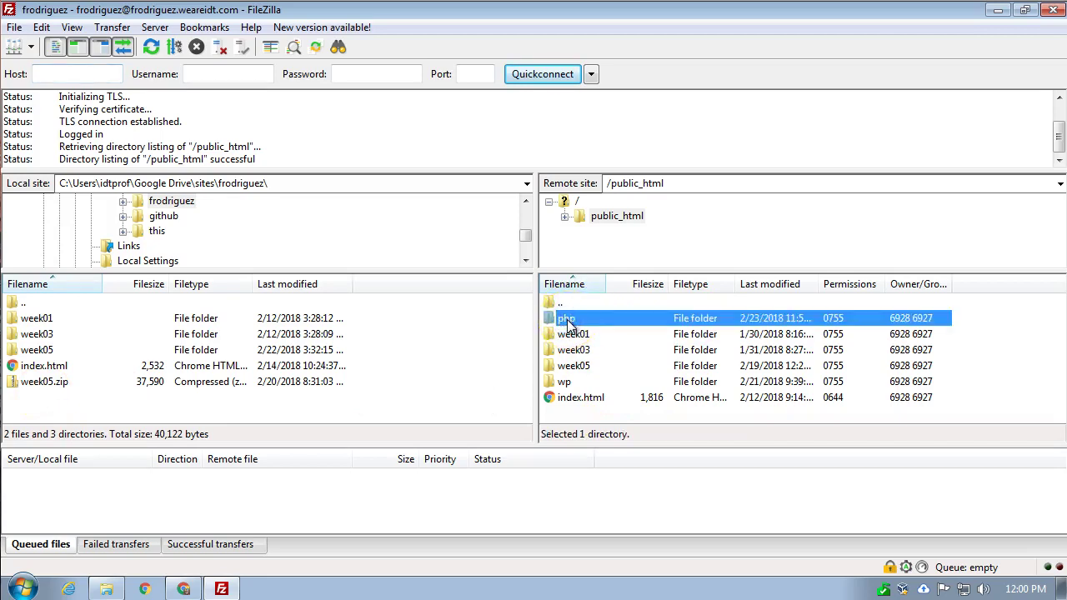
right_click(567, 321)
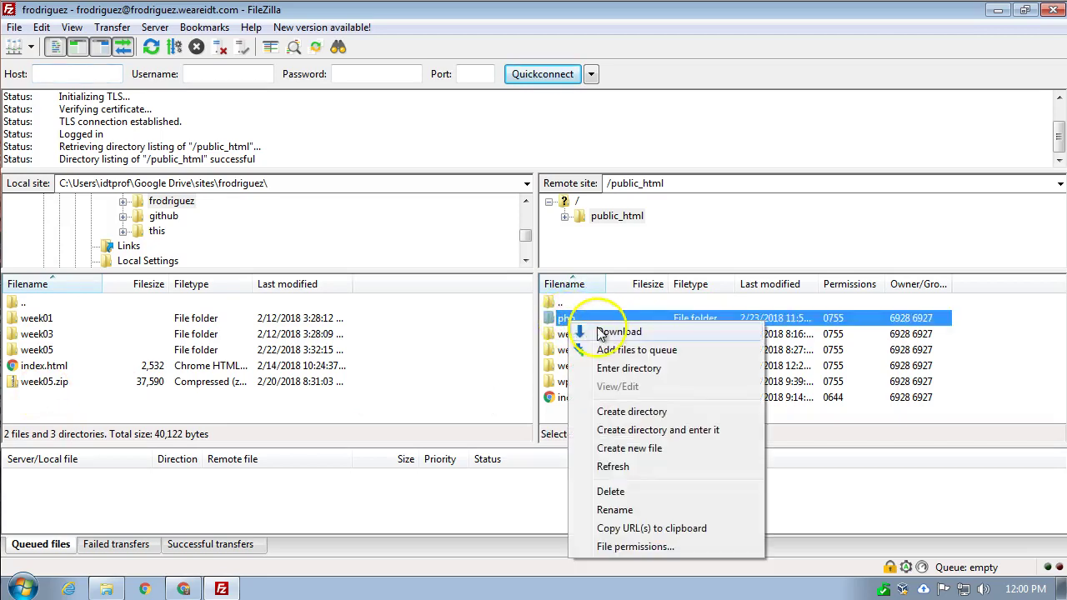
click(605, 332)
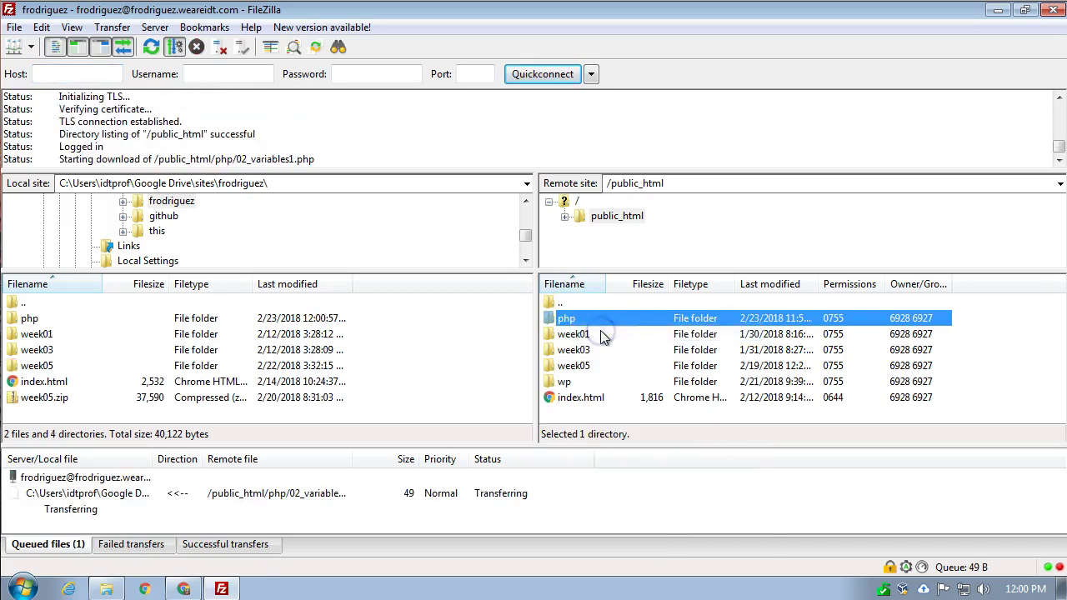
click(31, 322)
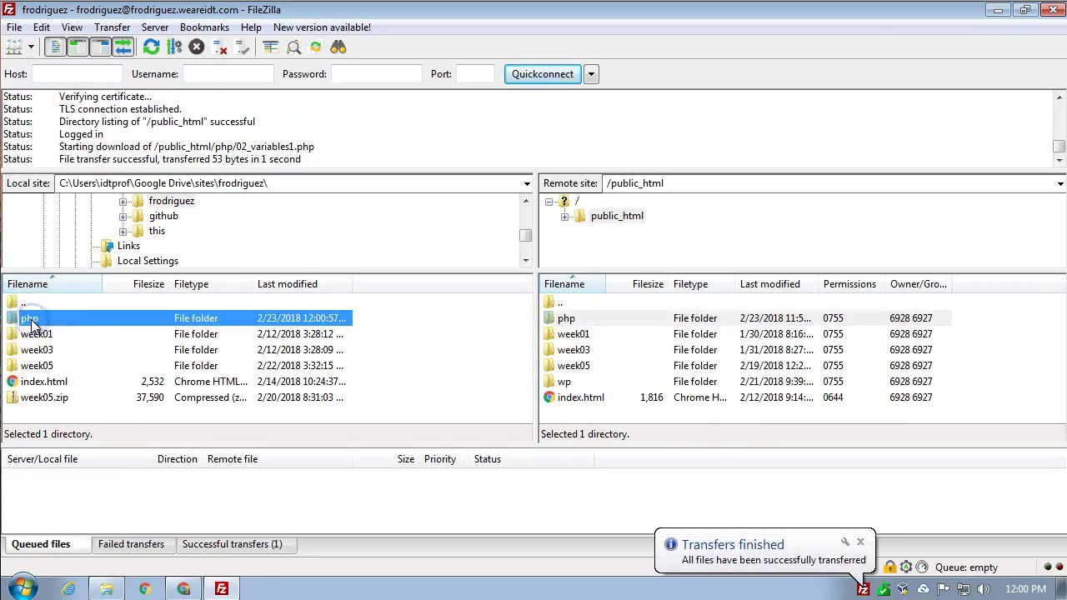
right_click(31, 323)
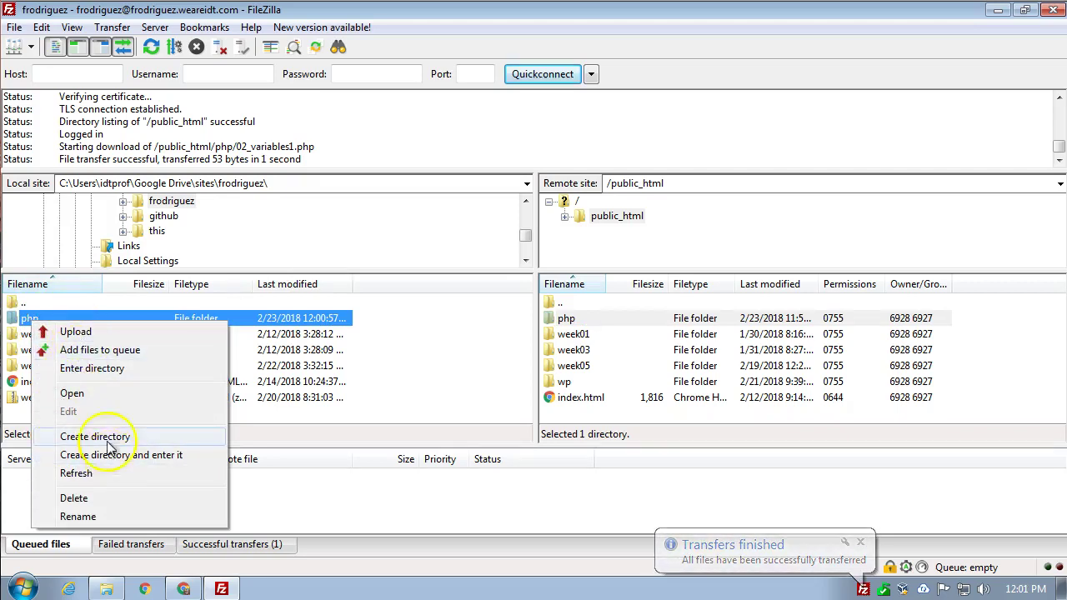
- Open the local php folder and open 02_variables1.php with Visual Studio Code
click(73, 392)
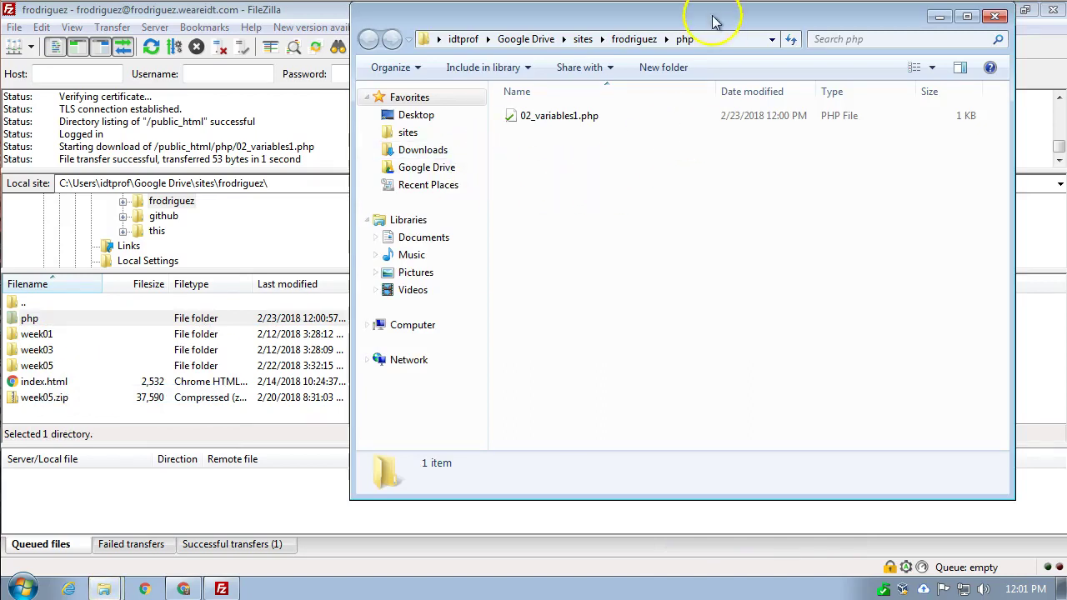
drag(763, 23, 721, 67)
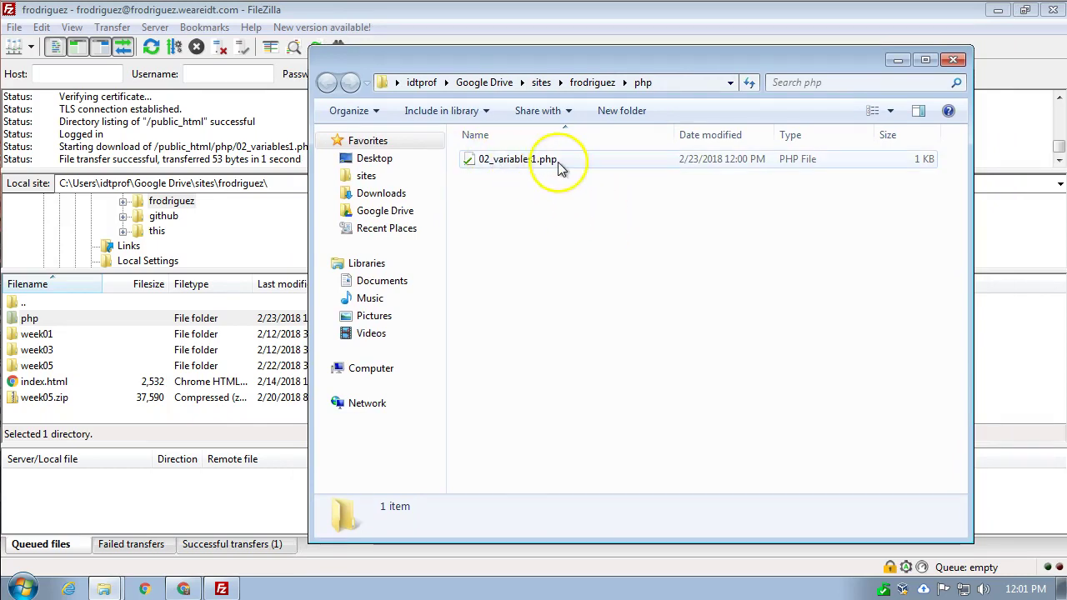
click(530, 164)
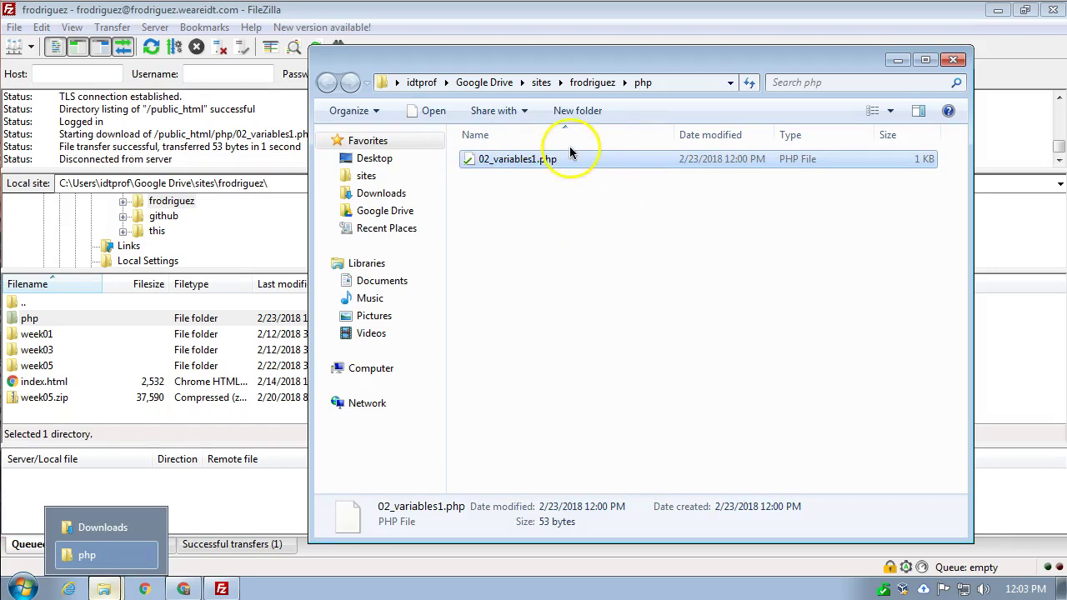
double_click(560, 161)
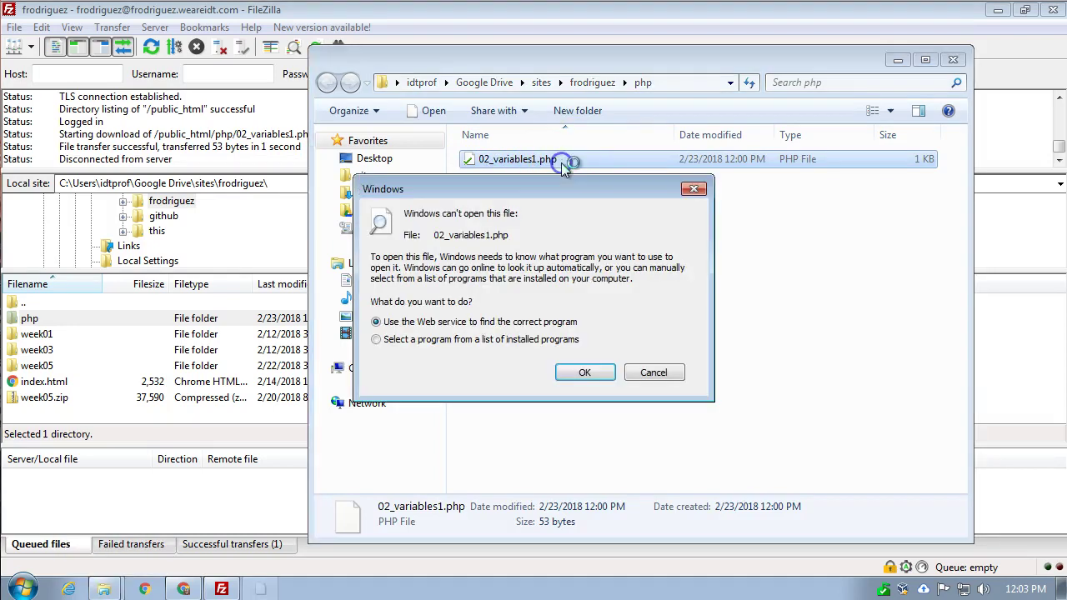
click(444, 340)
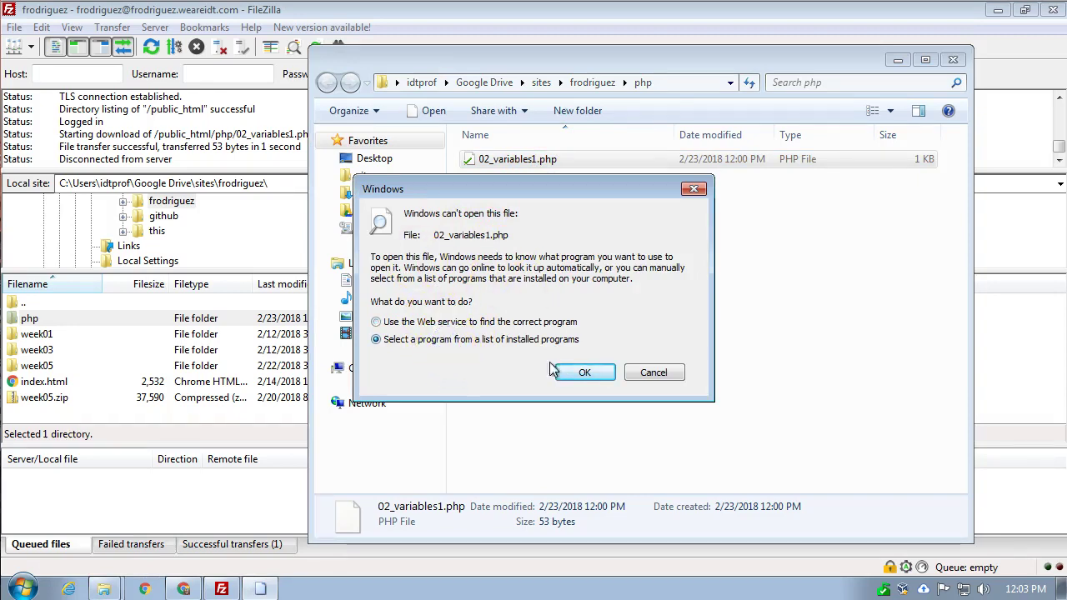
click(585, 373)
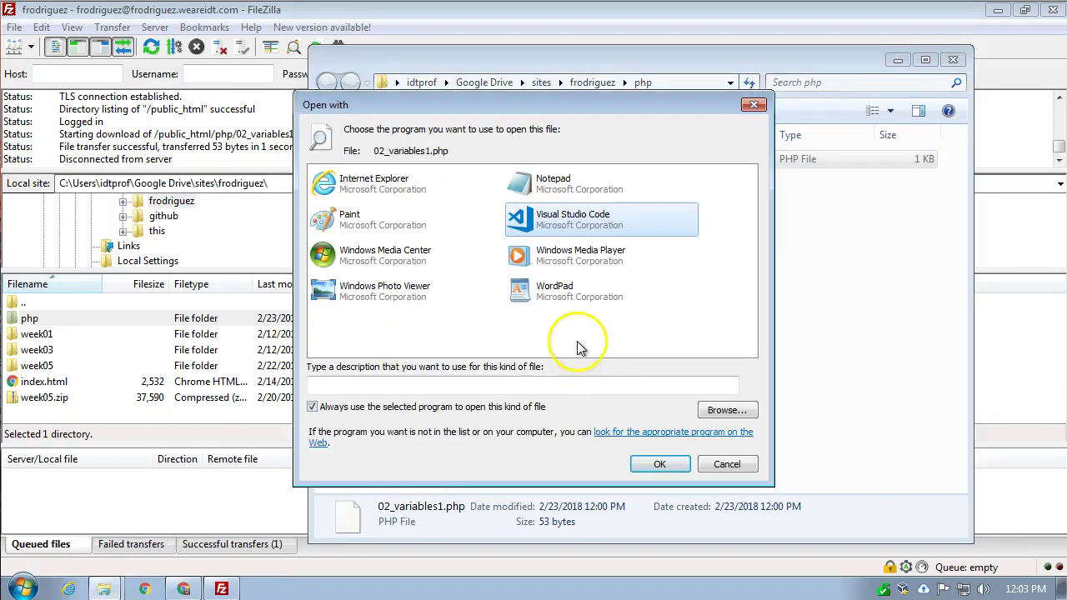
click(602, 219)
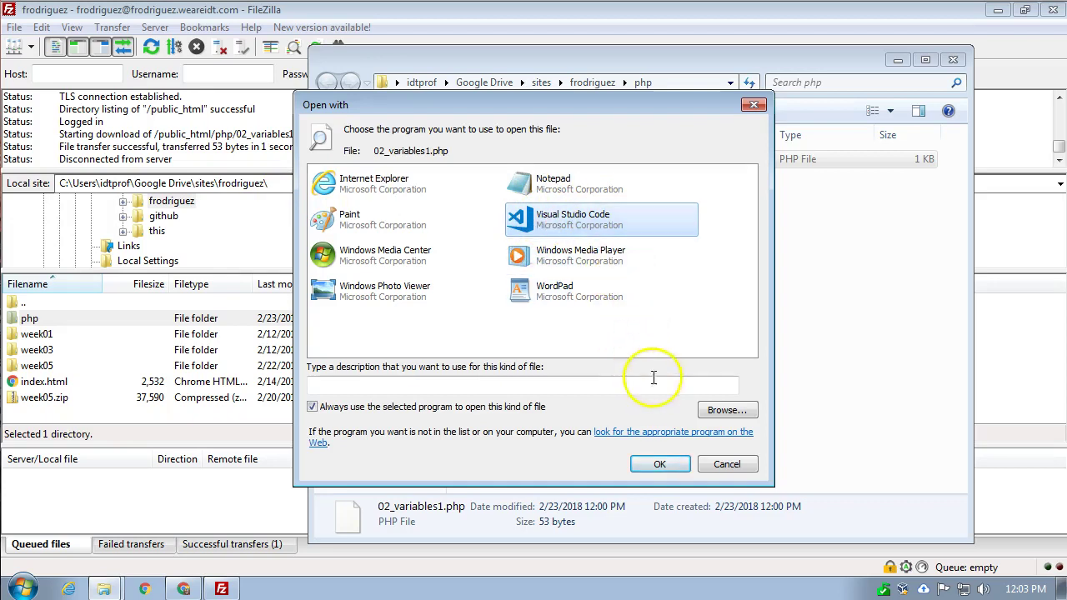
click(666, 462)
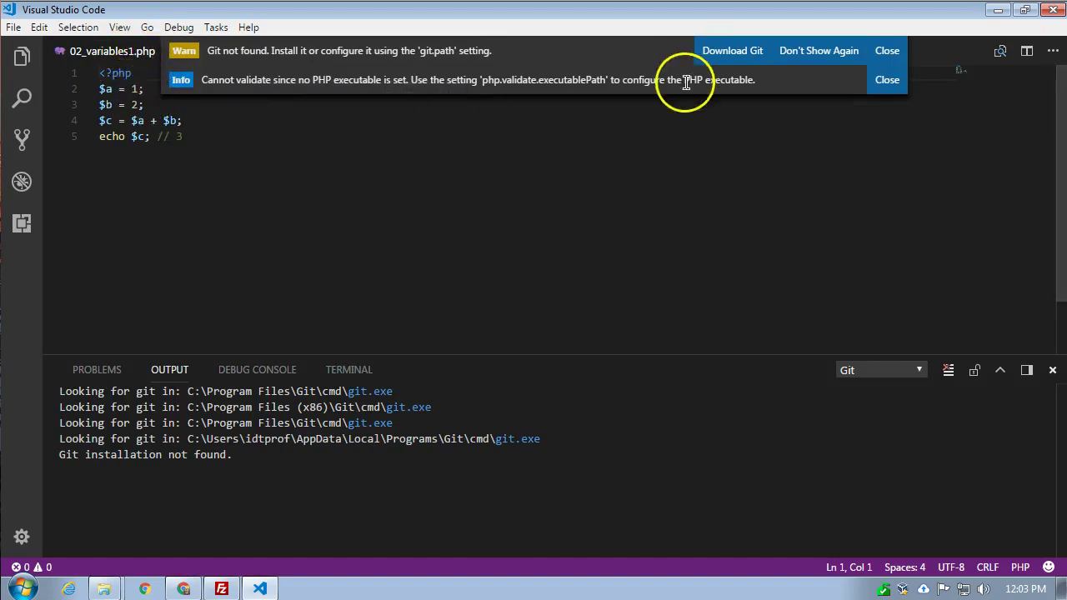
- Dismiss the Git and PHP notices, add '// this was a change' below line 5, and quit
click(889, 51)
click(888, 51)
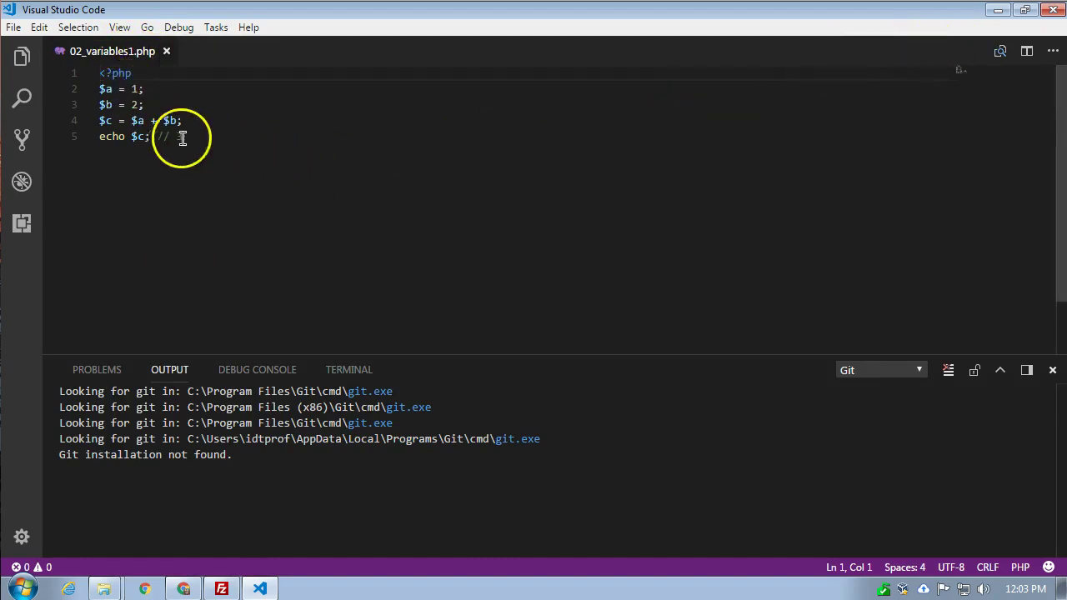
click(209, 144)
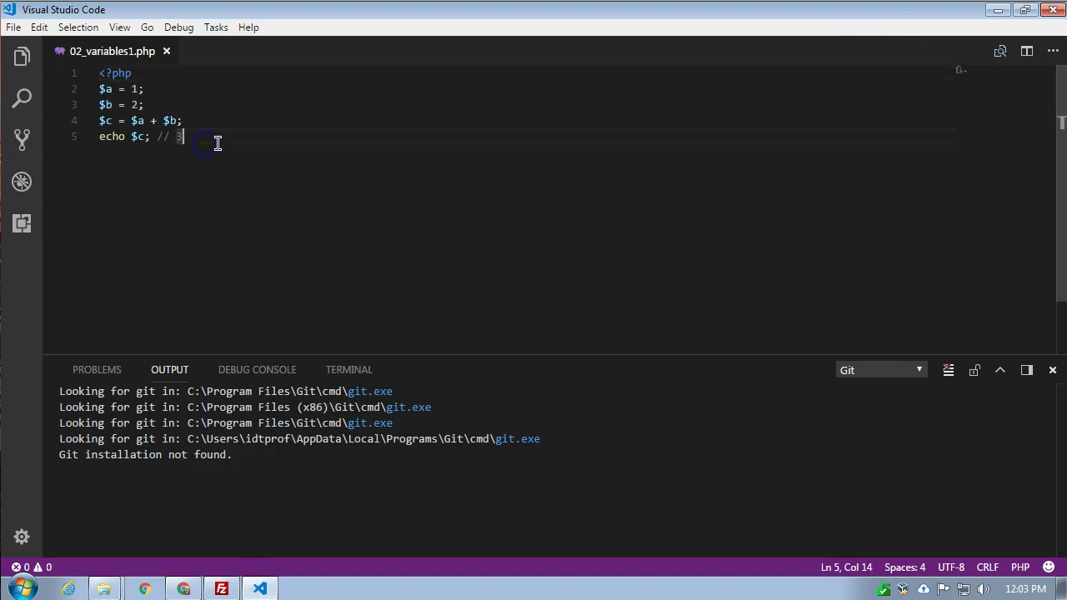
click(181, 143)
click(277, 141)
key(Return)
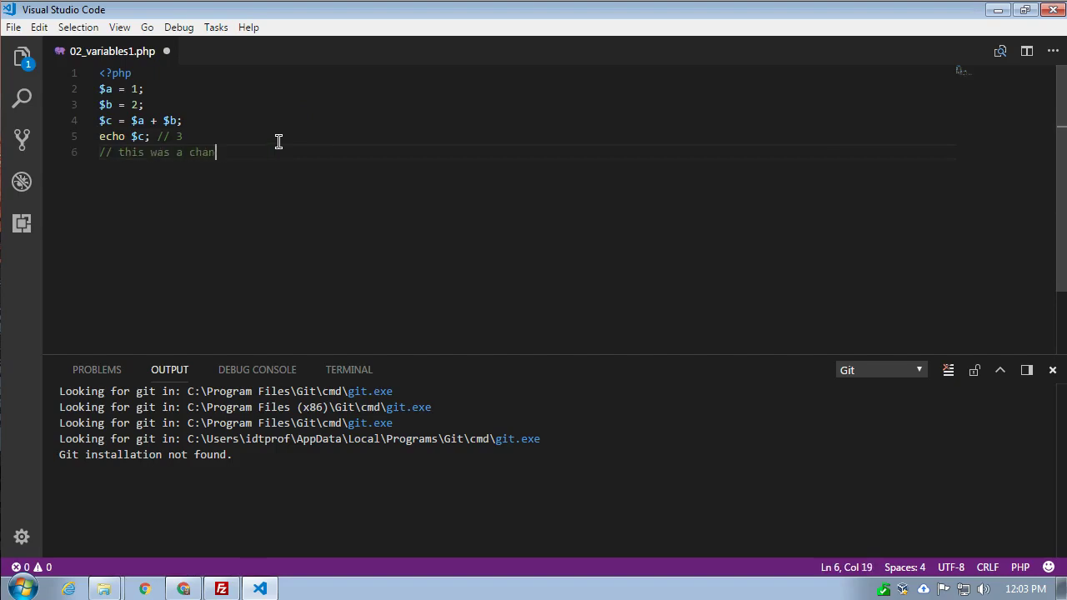
click(13, 27)
click(40, 450)
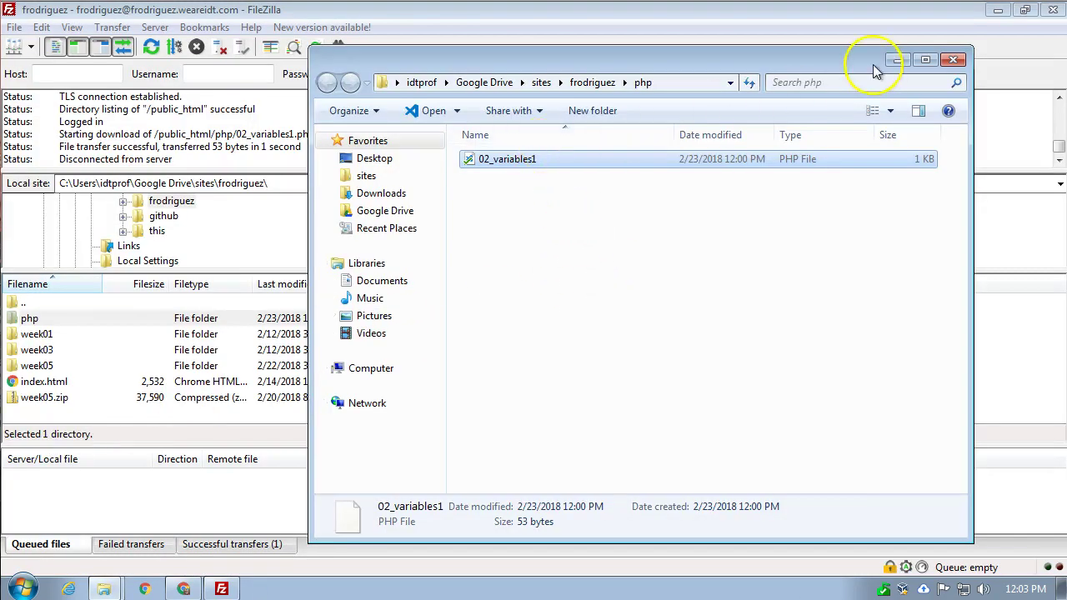
- Close the php and Downloads Explorer windows and FileZilla, returning to cPanel File Manager in Chrome
click(955, 60)
click(1054, 17)
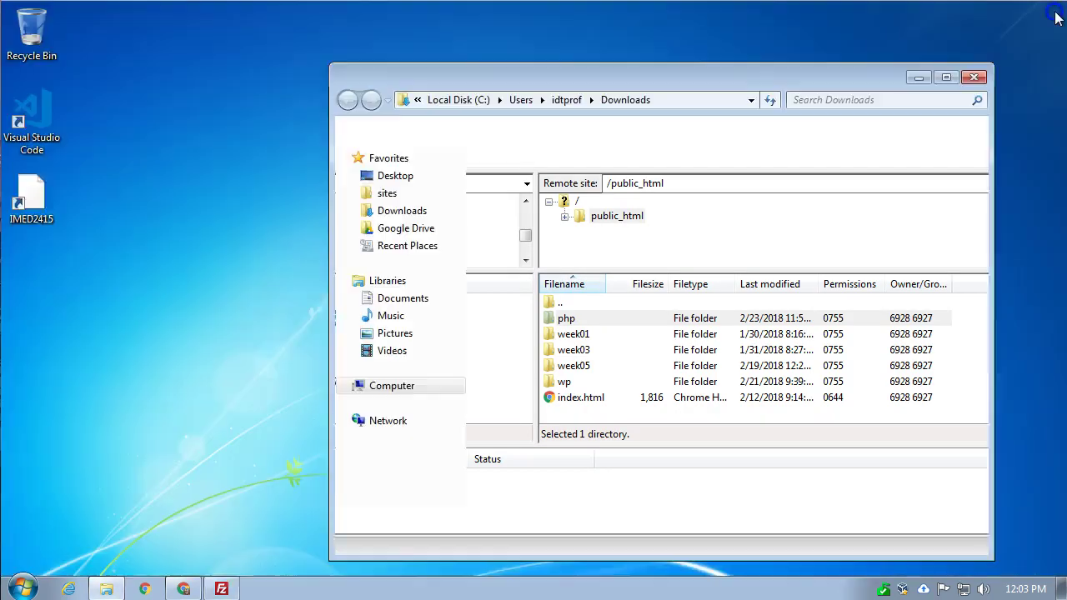
click(968, 72)
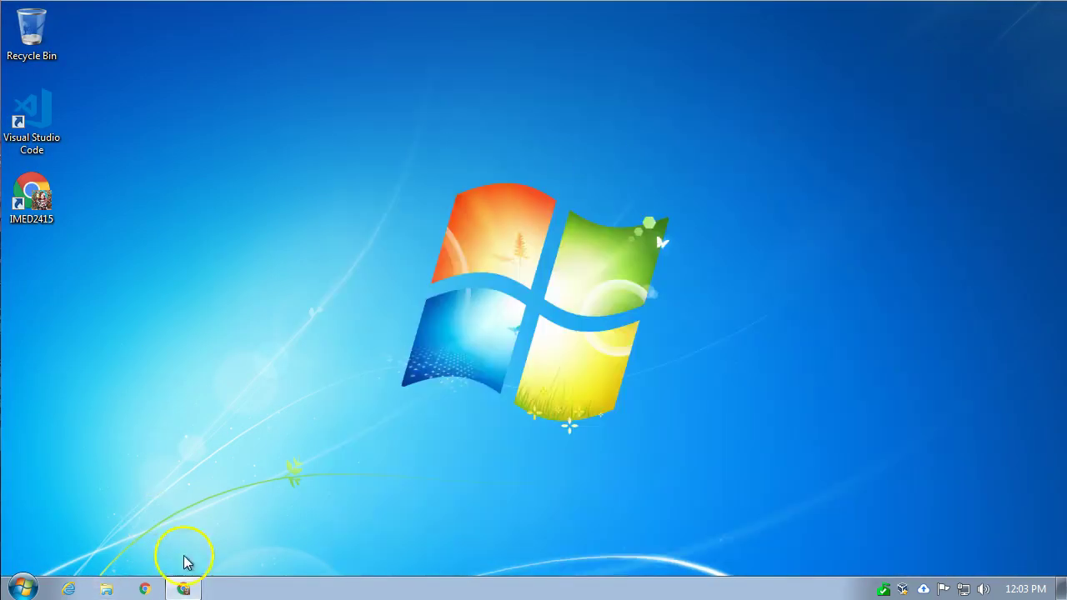
click(184, 587)
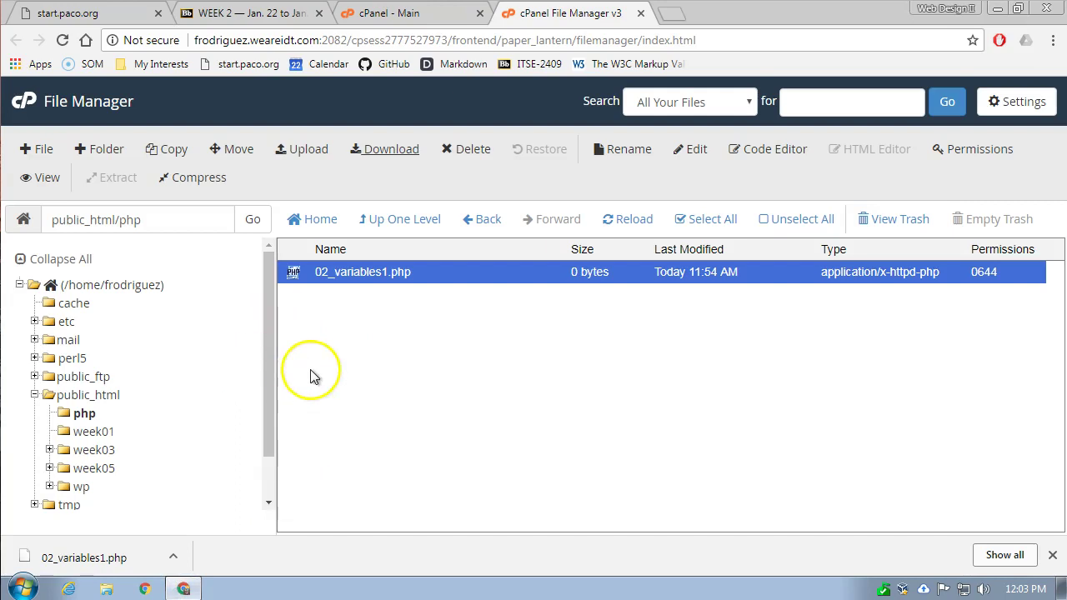